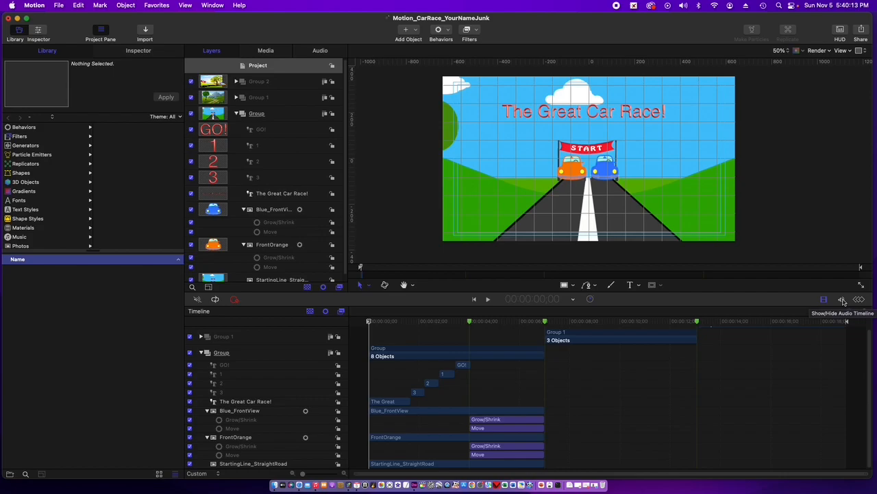
- Show the audio timeline, and switch the video timeline off and back on so both are displayed
{"action": "left_click", "coordinate": [844, 302]}
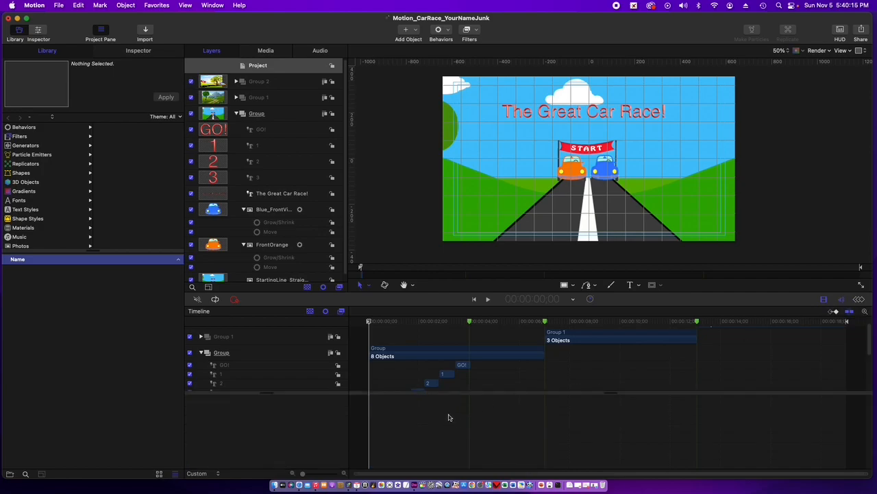
{"action": "left_click", "coordinate": [824, 300]}
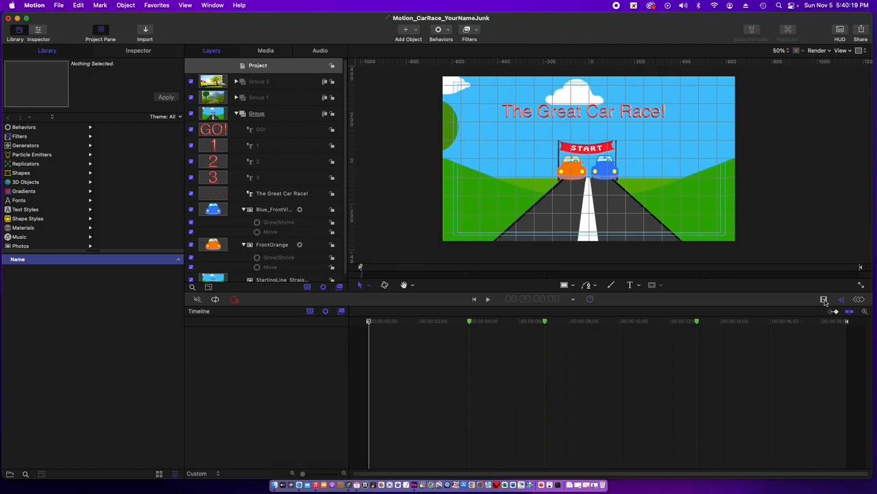
{"action": "left_click", "coordinate": [825, 301]}
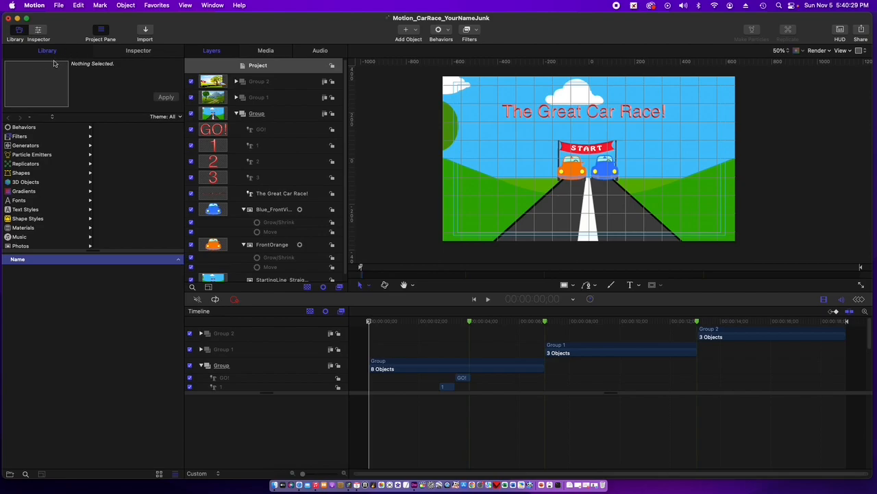
- Open the library's Music category, select the first song named ABC and preview it
{"action": "left_click", "coordinate": [19, 237]}
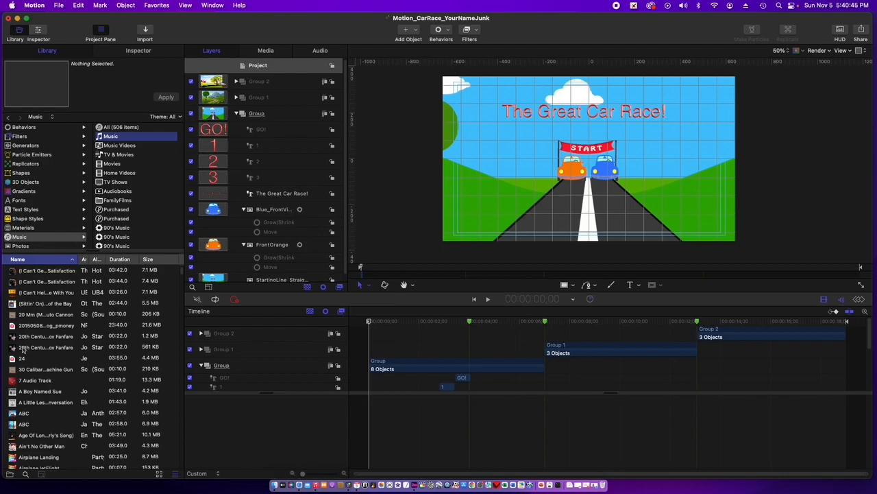
{"action": "left_click", "coordinate": [23, 415]}
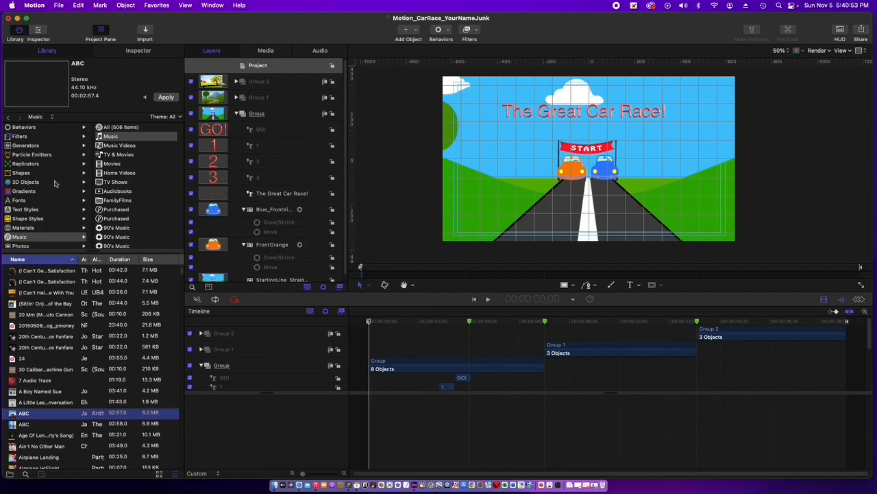
{"action": "left_click", "coordinate": [42, 88]}
{"action": "left_click", "coordinate": [37, 84]}
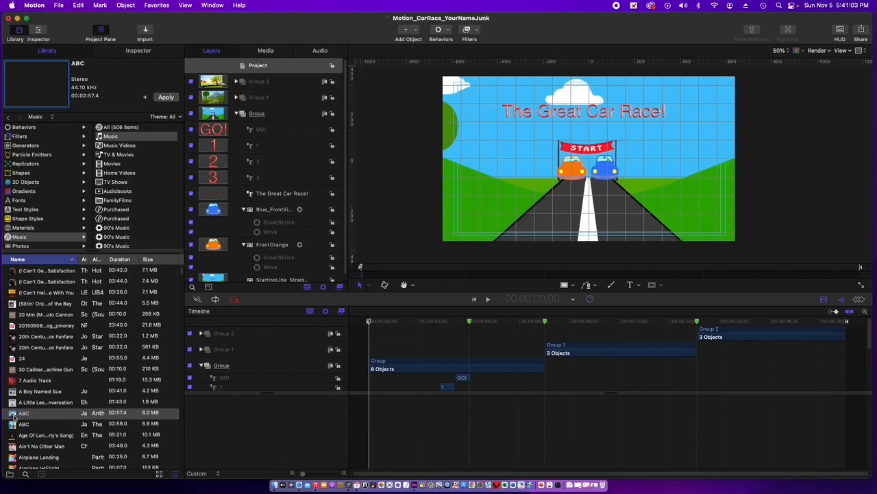
- Add the selected ABC song to the audio timeline at the start of the project, discarding the trial placements
{"action": "left_click_drag", "start_coordinate": [14, 414], "coordinate": [220, 419]}
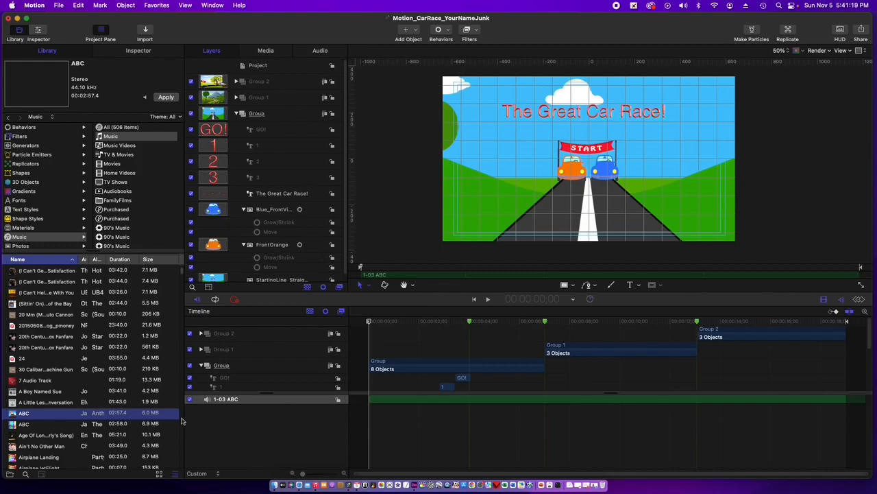
{"action": "key", "text": "Delete"}
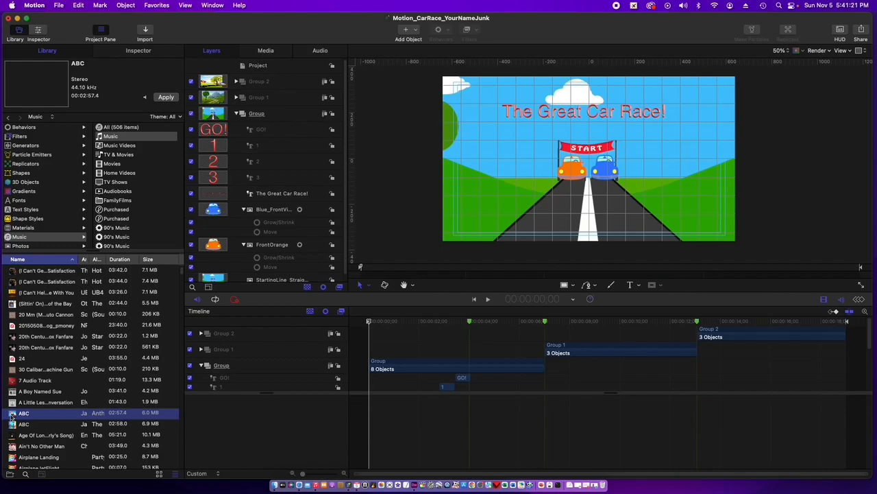
{"action": "left_click_drag", "start_coordinate": [11, 417], "coordinate": [382, 406]}
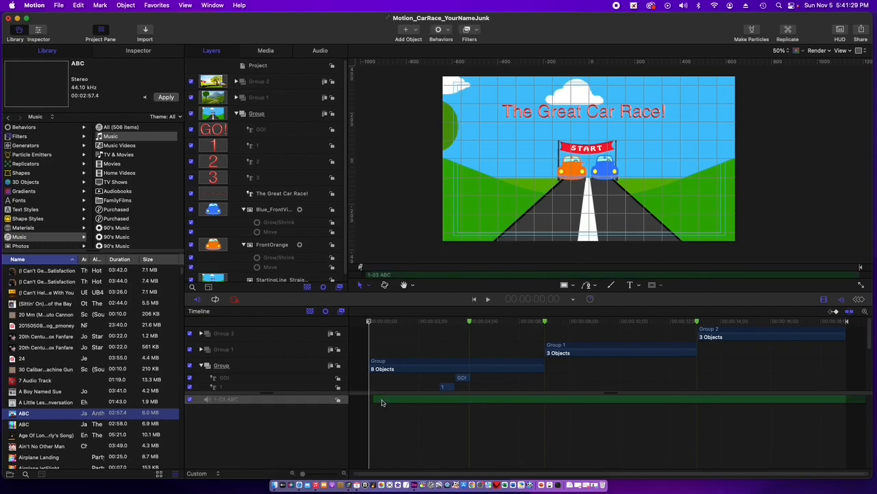
{"action": "key", "text": "super+z"}
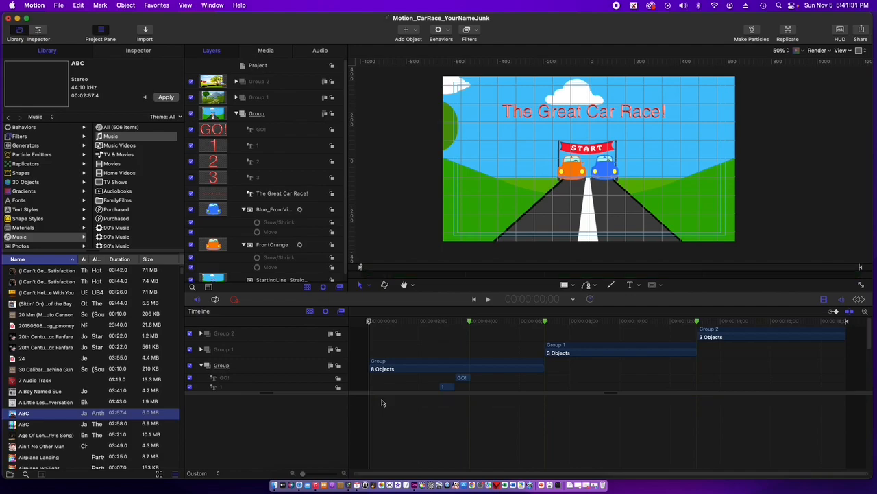
{"action": "left_click_drag", "start_coordinate": [12, 415], "coordinate": [251, 407]}
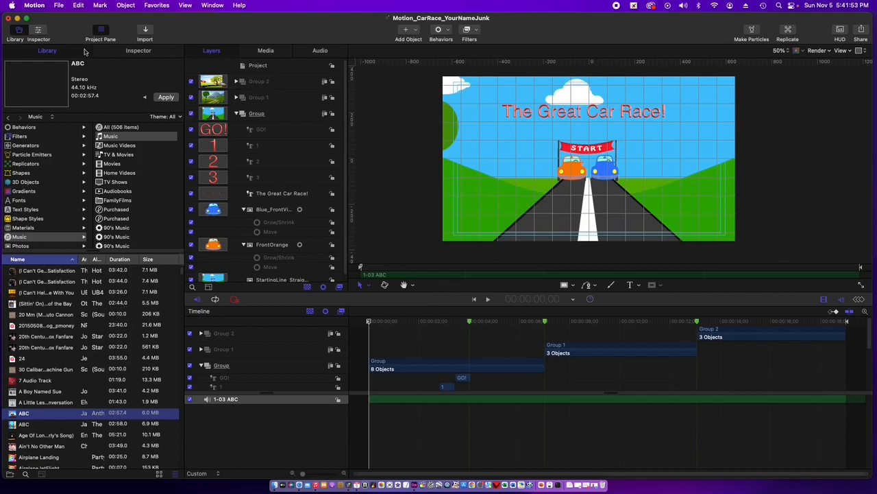
- Import the audio file 01 PartyRock.m4a from the Desktop into the project
{"action": "left_click", "coordinate": [60, 6]}
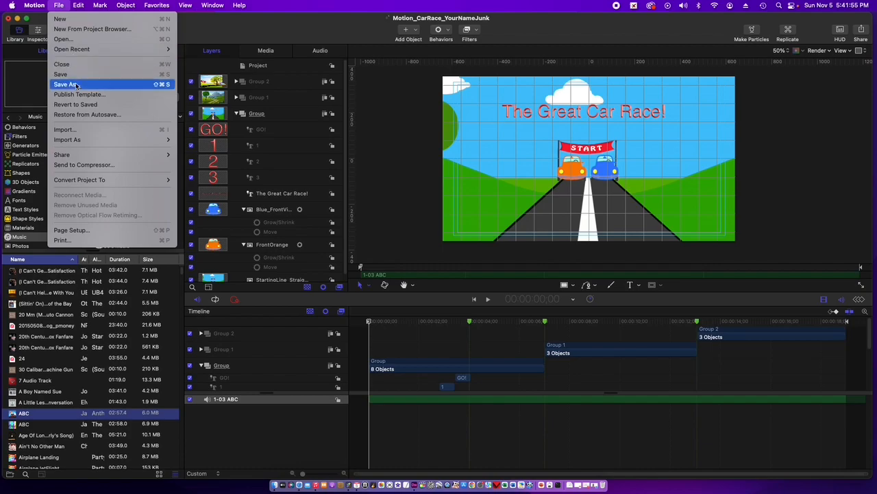
{"action": "left_click", "coordinate": [75, 132]}
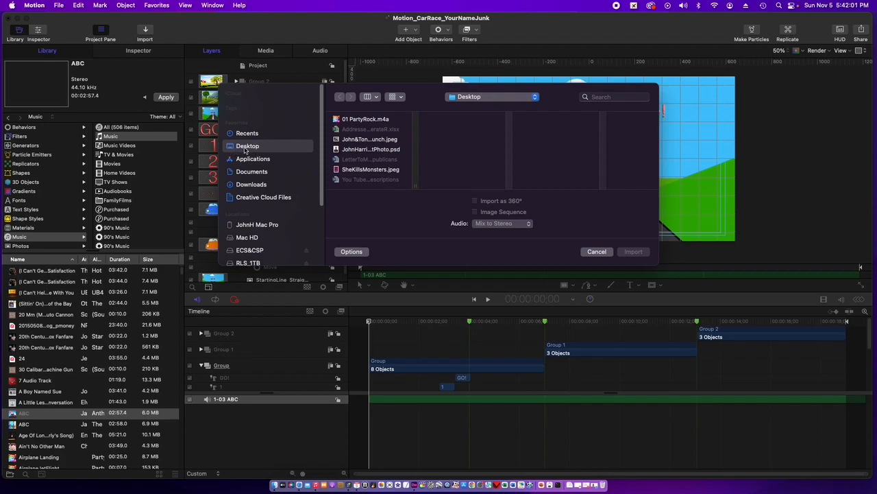
{"action": "left_click", "coordinate": [342, 121]}
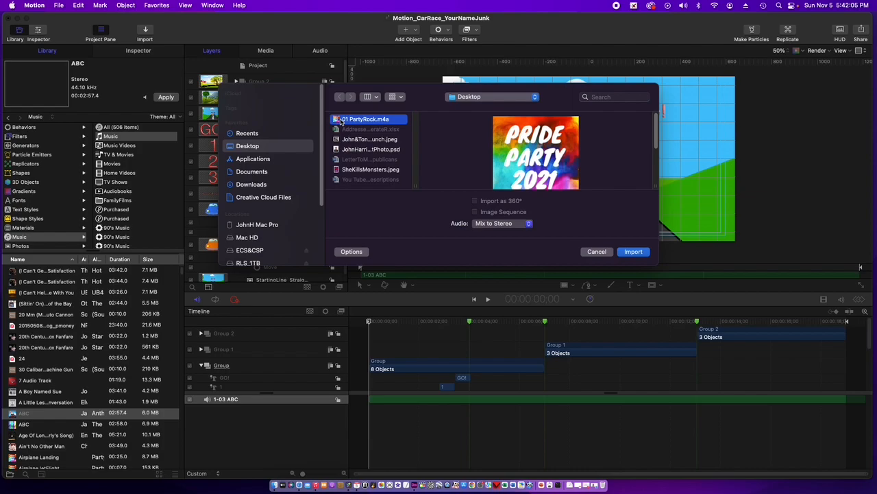
{"action": "left_click", "coordinate": [633, 251]}
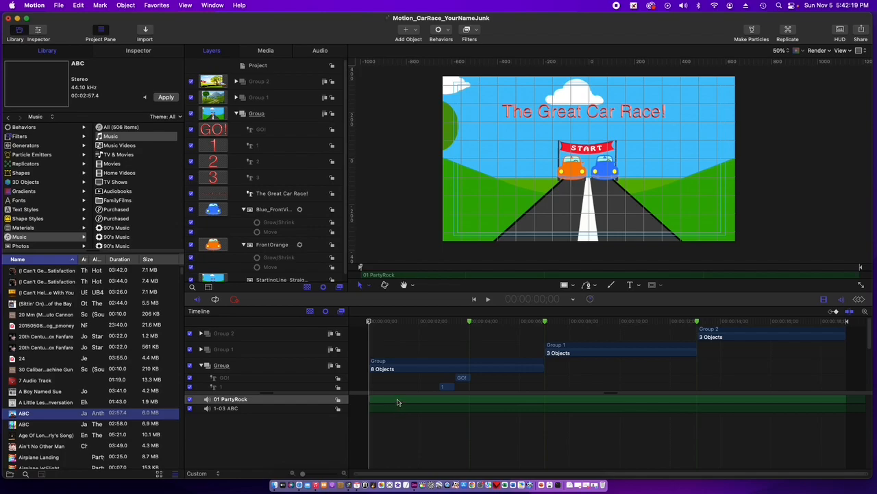
- Shift the PartyRock clip to about 8 seconds and back to the project start, and move the ABC clip to begin at about 8 seconds
{"action": "left_click_drag", "start_coordinate": [397, 402], "coordinate": [598, 406]}
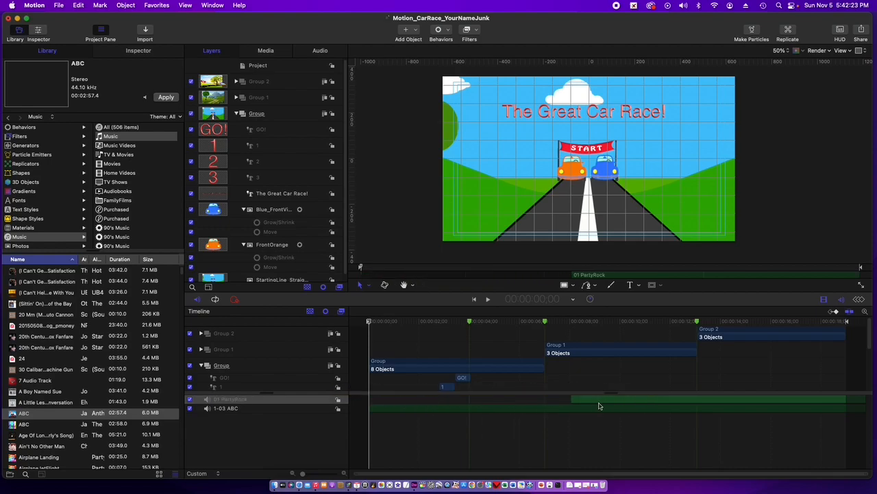
{"action": "left_click_drag", "start_coordinate": [624, 402], "coordinate": [420, 415]}
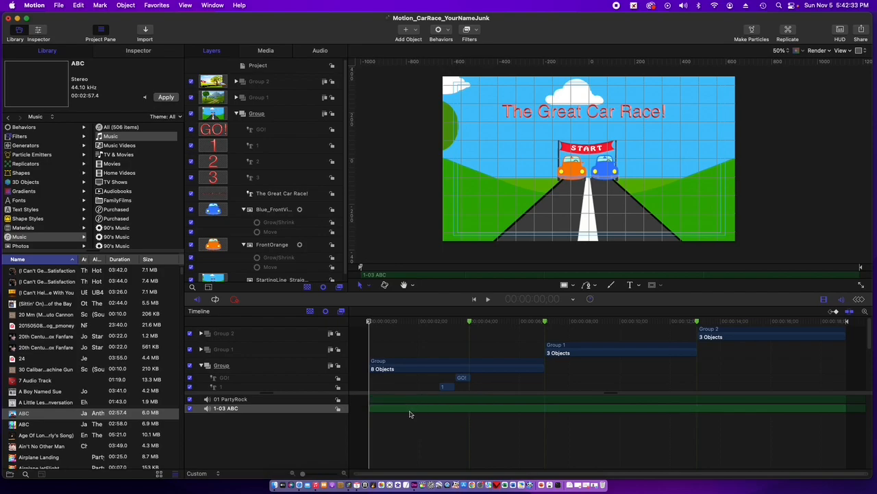
{"action": "left_click_drag", "start_coordinate": [410, 414], "coordinate": [650, 410]}
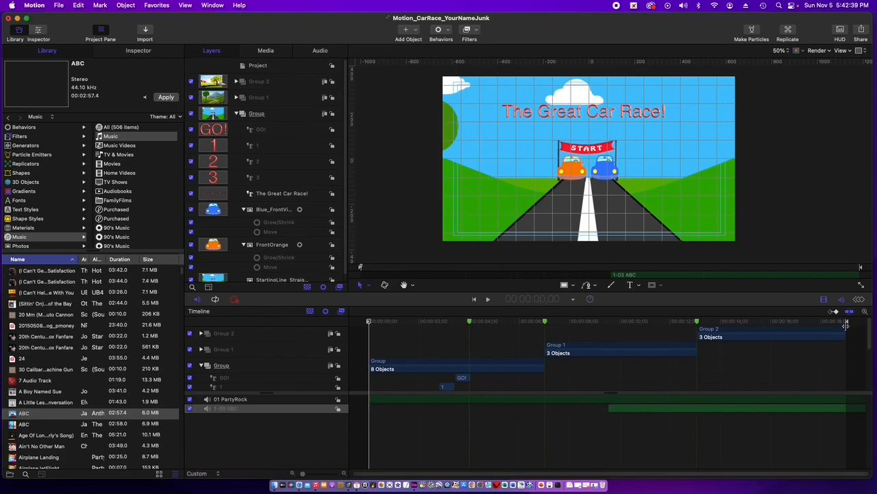
{"action": "left_click_drag", "start_coordinate": [631, 410], "coordinate": [603, 413]}
{"action": "left_click_drag", "start_coordinate": [595, 413], "coordinate": [594, 413]}
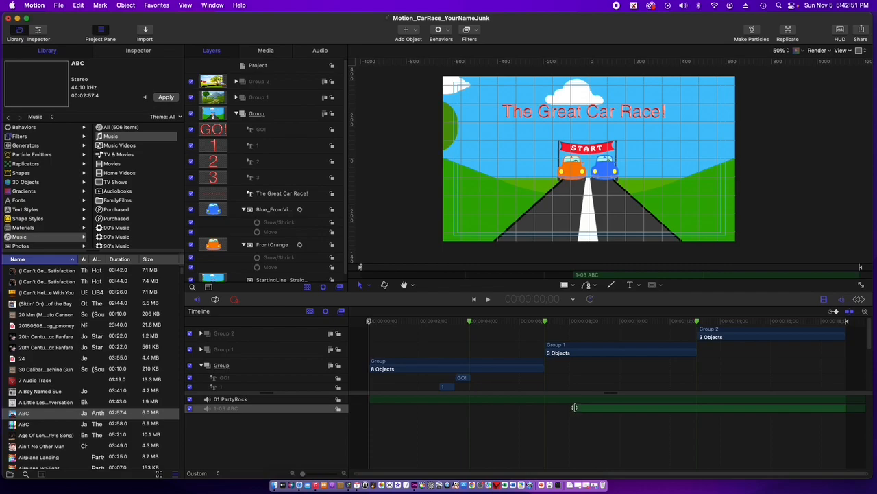
- Undo a trial trim of the ABC clip, and reposition it earlier with its start trimmed to about 7 seconds
{"action": "left_click_drag", "start_coordinate": [575, 408], "coordinate": [627, 408]}
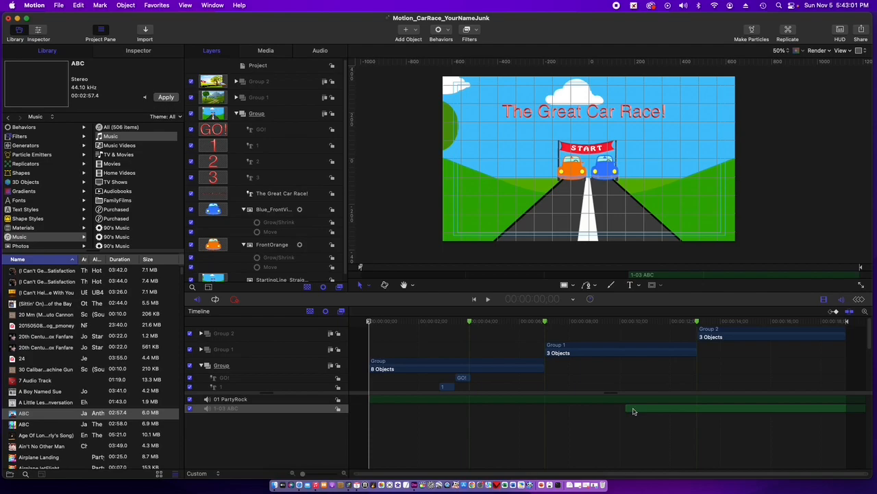
{"action": "key", "text": "super+z"}
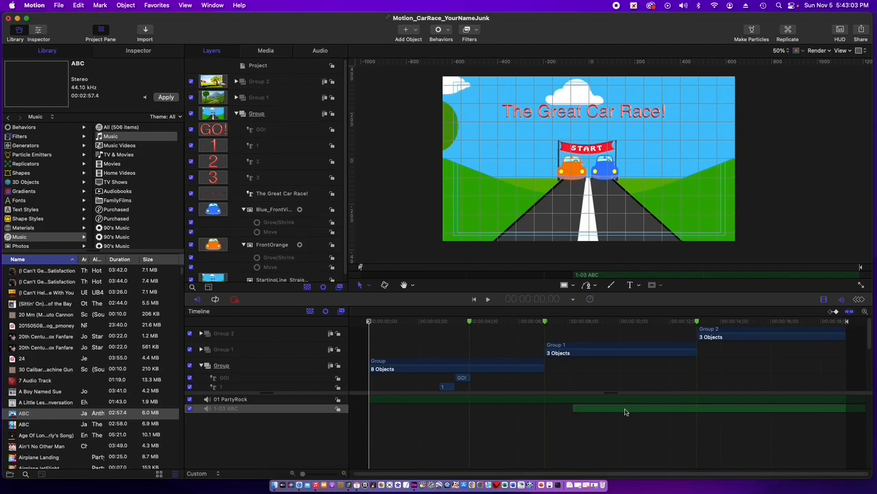
{"action": "left_click", "coordinate": [567, 402]}
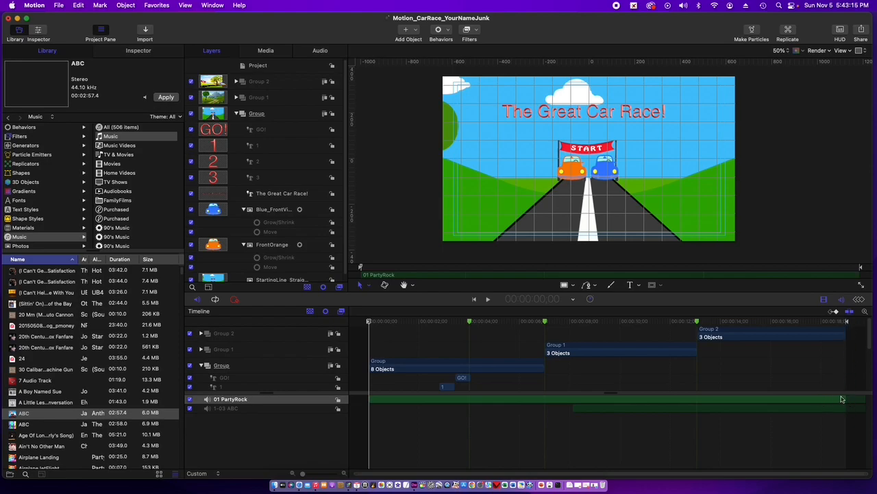
{"action": "left_click_drag", "start_coordinate": [785, 410], "coordinate": [715, 412]}
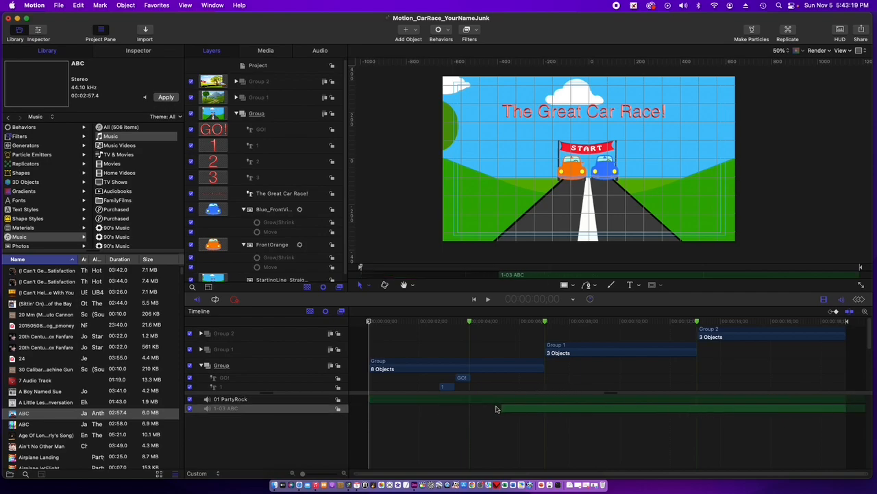
{"action": "left_click_drag", "start_coordinate": [503, 409], "coordinate": [552, 409]}
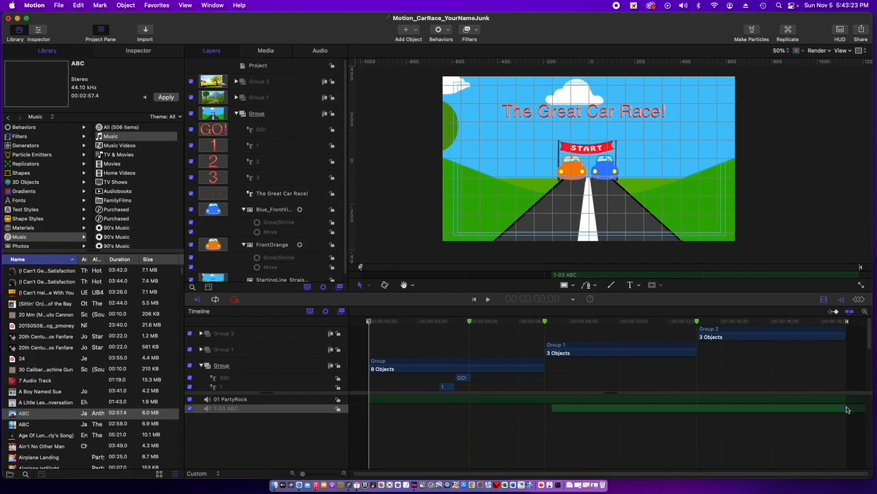
- Trim the PartyRock clip to start at 6;04 and end at 16;12 using the playhead
{"action": "left_click", "coordinate": [390, 401]}
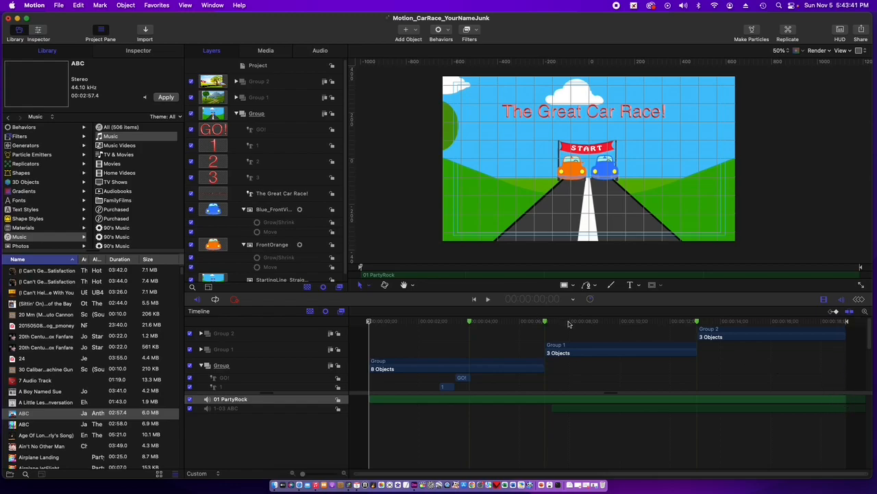
{"action": "left_click", "coordinate": [522, 323]}
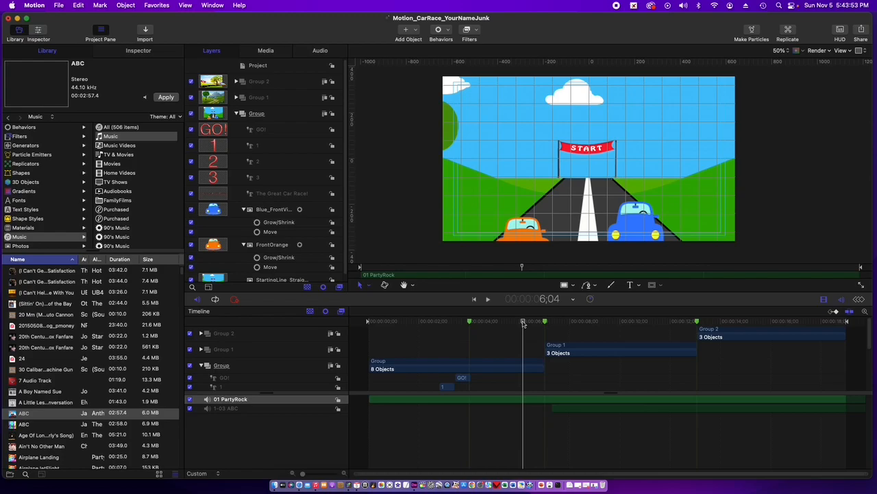
{"action": "key", "text": "i"}
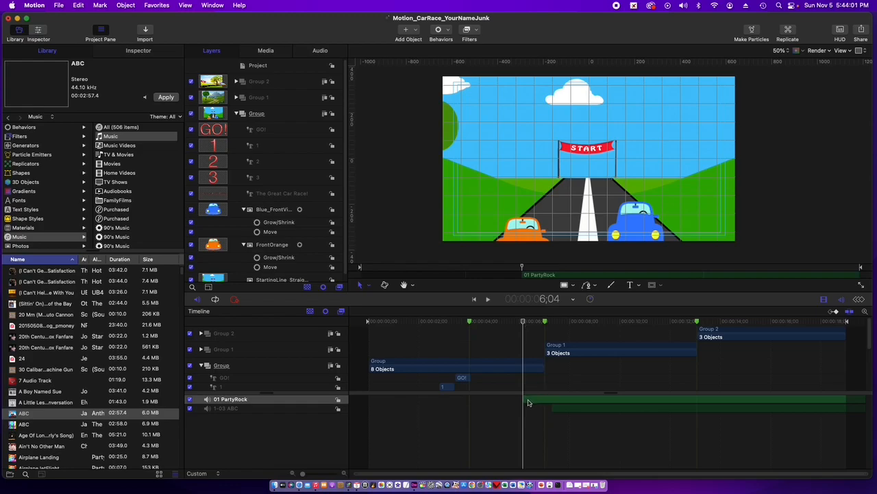
{"action": "left_click", "coordinate": [781, 322]}
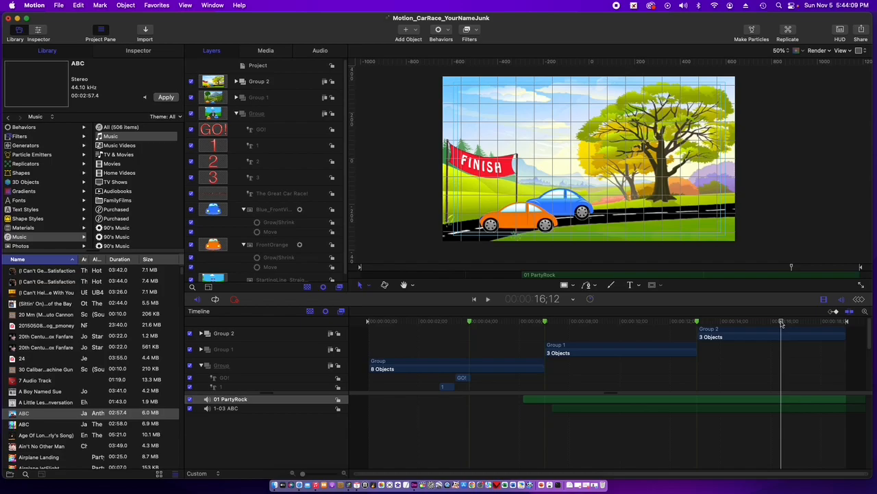
{"action": "key", "text": "o"}
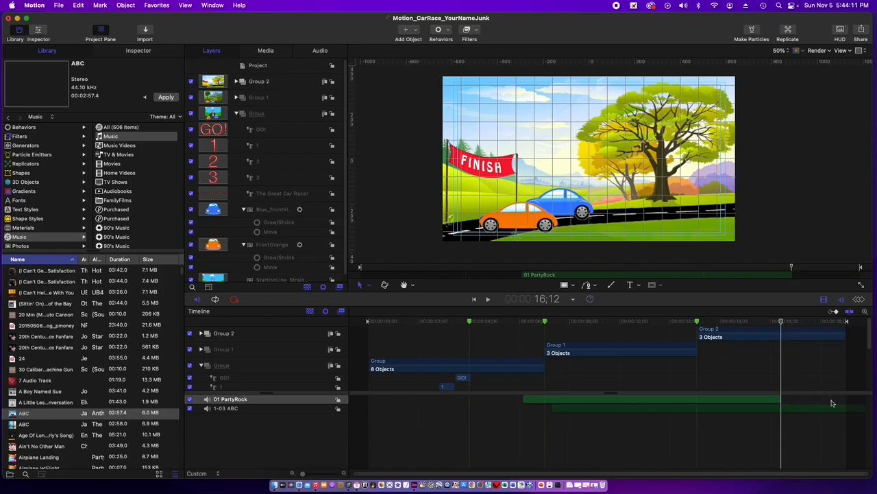
- Move the PartyRock clip earlier to start at about 3.5 seconds and extend its end to about 18 seconds
{"action": "left_click_drag", "start_coordinate": [714, 401], "coordinate": [648, 402]}
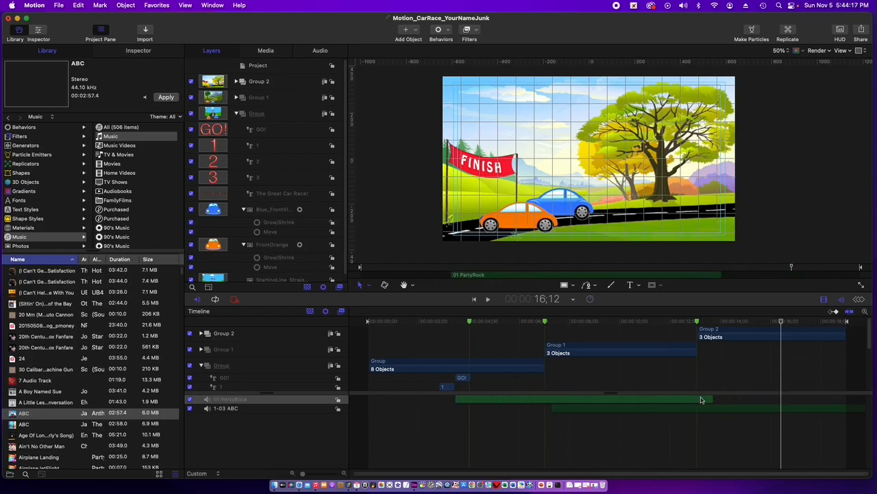
{"action": "left_click_drag", "start_coordinate": [713, 398], "coordinate": [822, 390]}
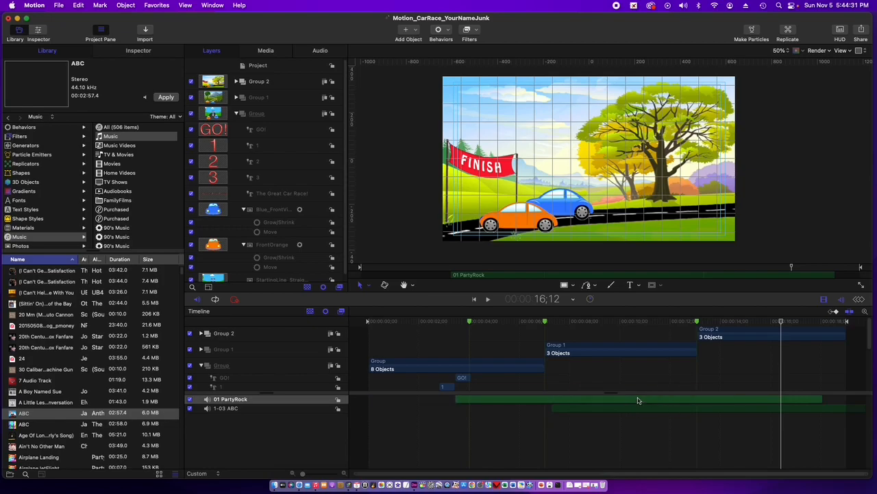
- Delete the PartyRock clip, and extend and move the ABC clip back to the start of the project
{"action": "key", "text": "Delete"}
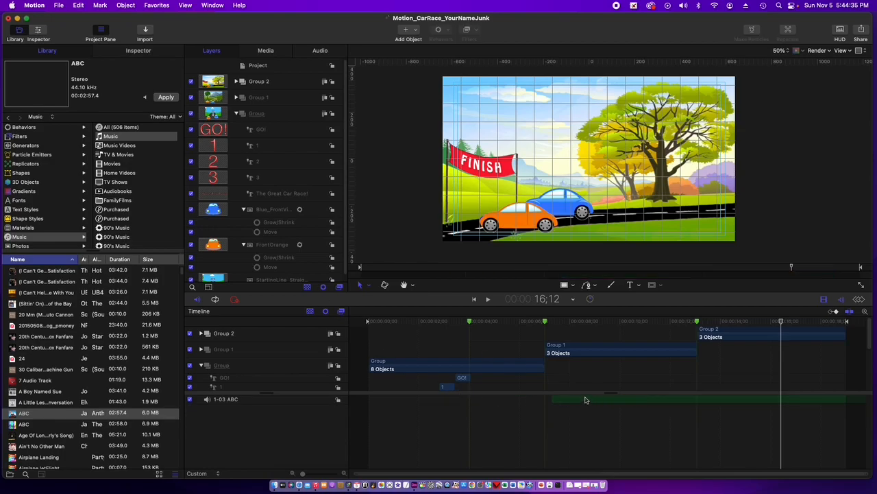
{"action": "left_click_drag", "start_coordinate": [552, 399], "coordinate": [380, 407]}
{"action": "left_click_drag", "start_coordinate": [523, 401], "coordinate": [391, 408]}
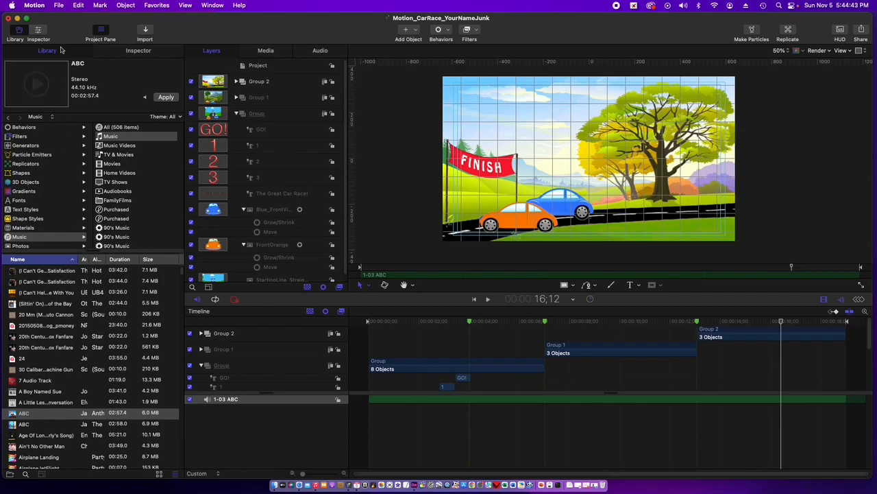
- Import 01 PartyRock.m4a from the Desktop into the project
{"action": "left_click", "coordinate": [59, 6]}
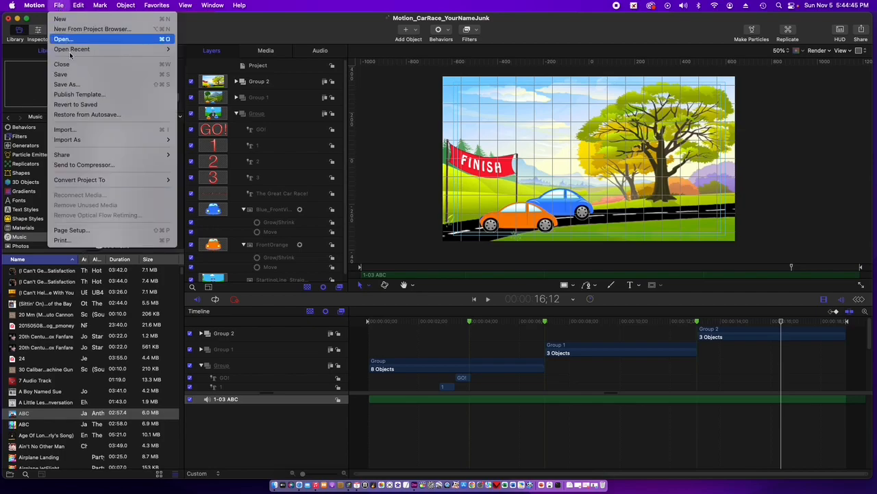
{"action": "left_click", "coordinate": [86, 130]}
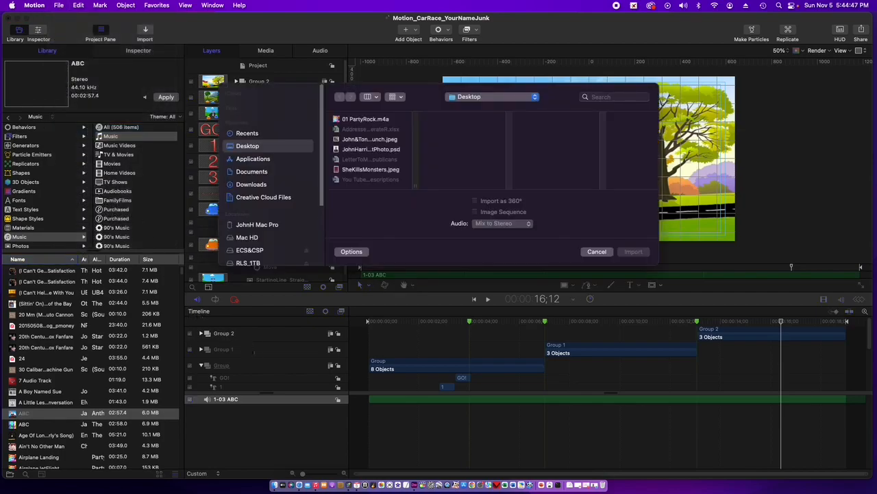
{"action": "left_click", "coordinate": [357, 120]}
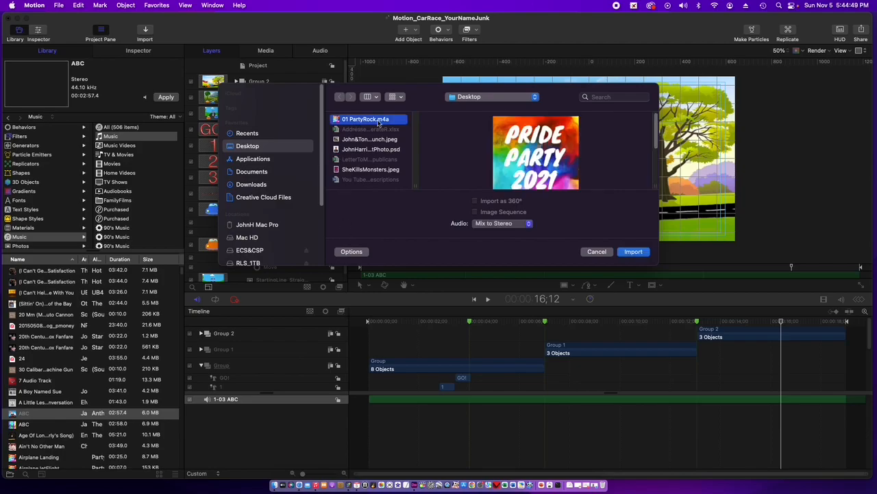
{"action": "left_click", "coordinate": [634, 251]}
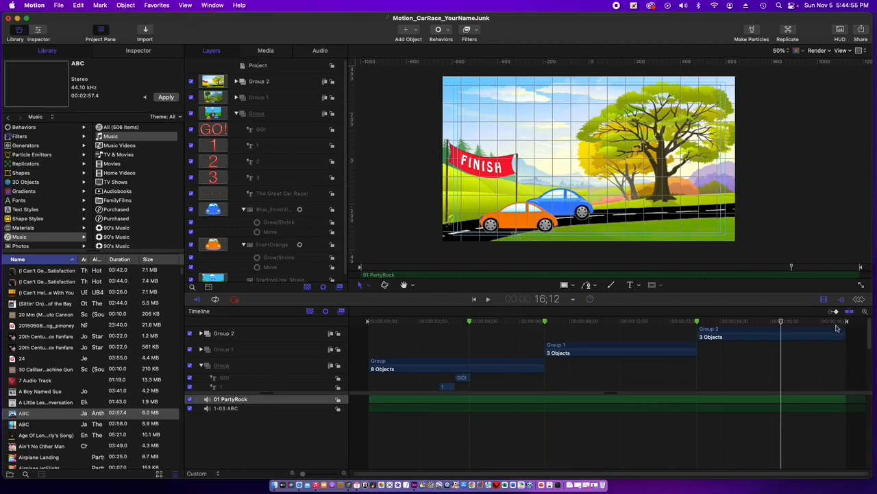
{"action": "left_click", "coordinate": [491, 322]}
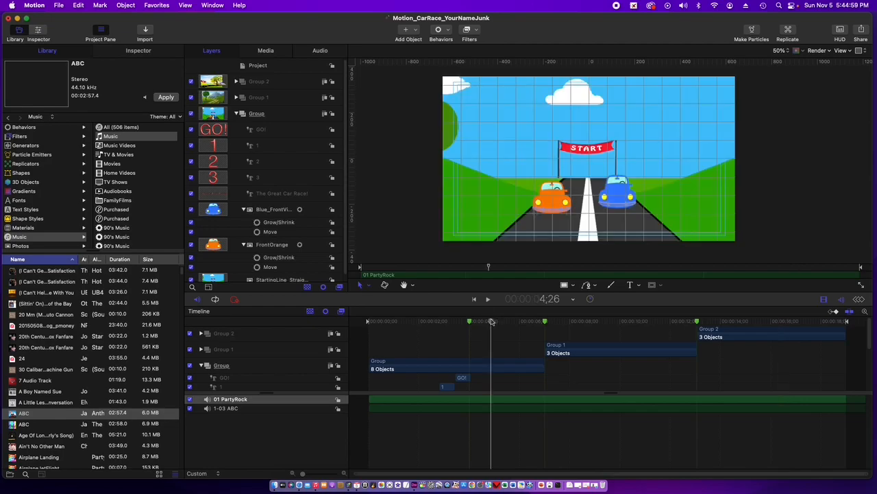
{"action": "left_click", "coordinate": [796, 323]}
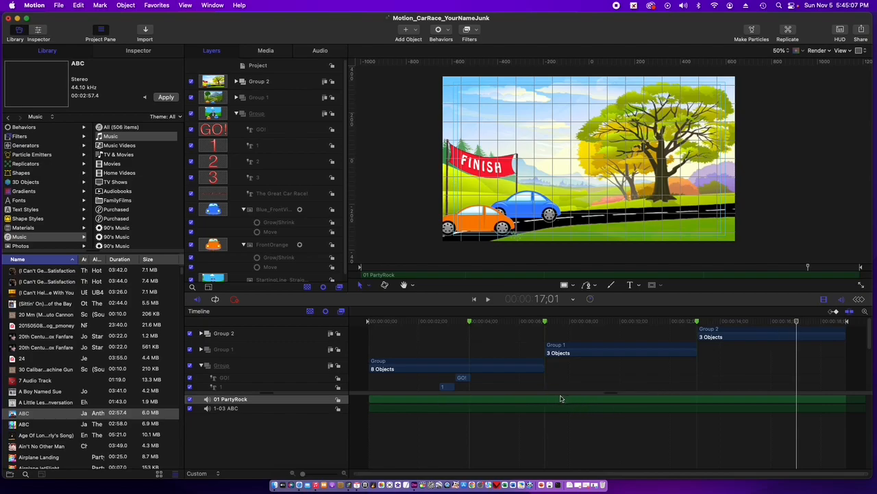
- Show the timing properties of the PartyRock clip and set its duration to 15;00
{"action": "left_click", "coordinate": [139, 52]}
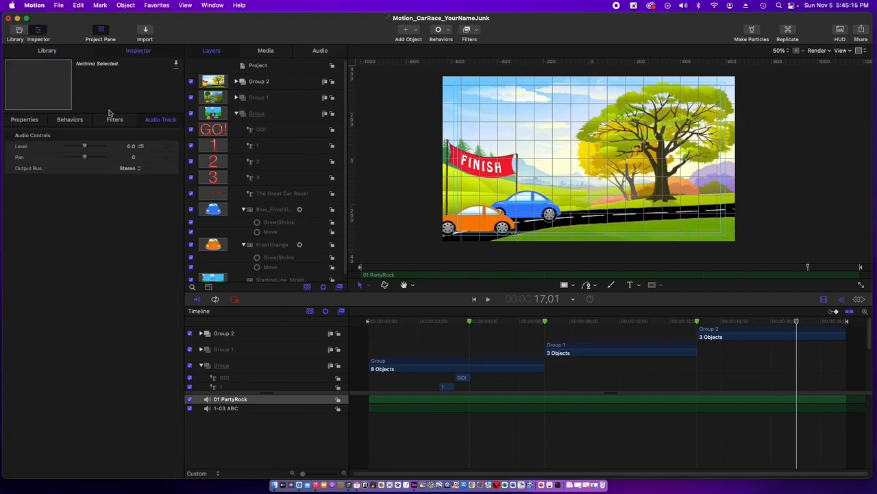
{"action": "left_click", "coordinate": [24, 120]}
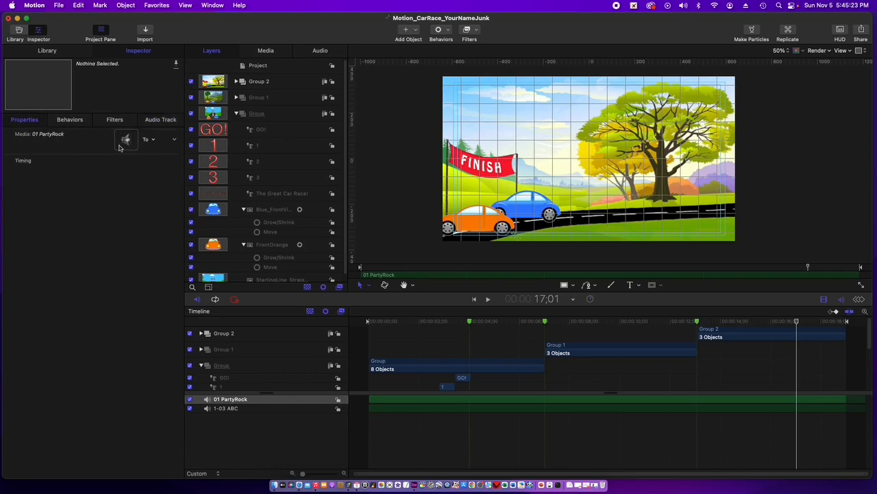
{"action": "left_click", "coordinate": [158, 120]}
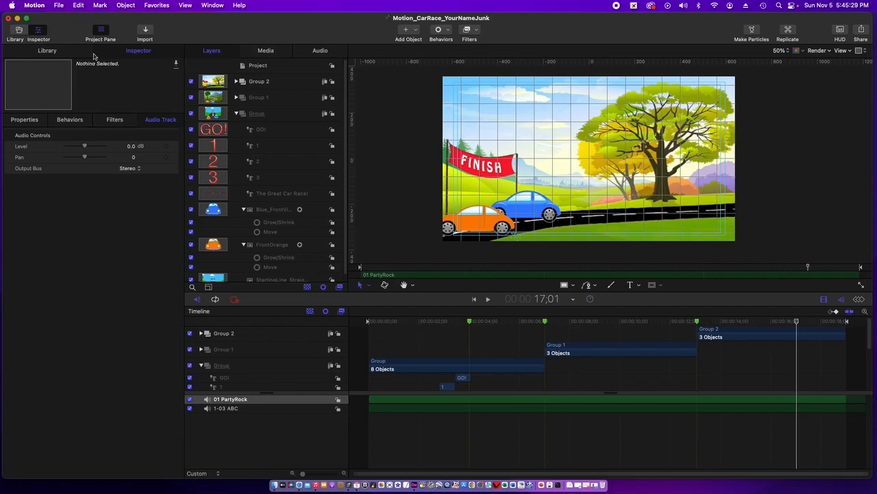
{"action": "left_click", "coordinate": [58, 54]}
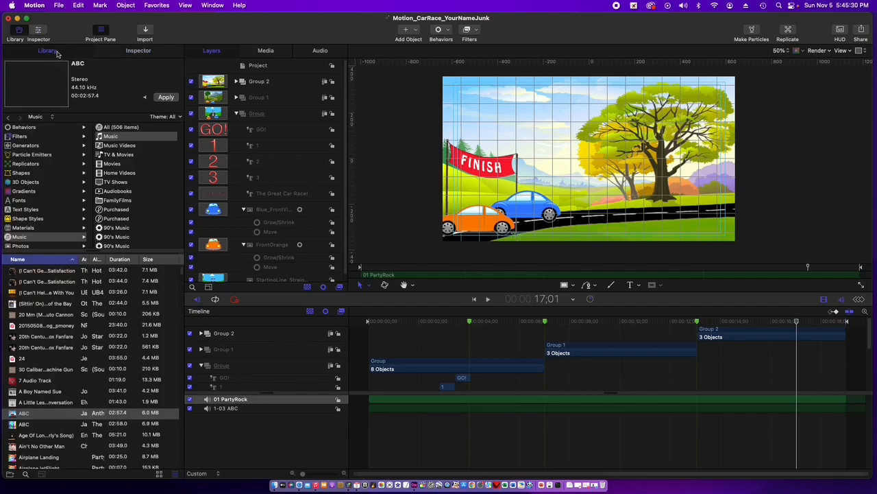
{"action": "left_click", "coordinate": [132, 55]}
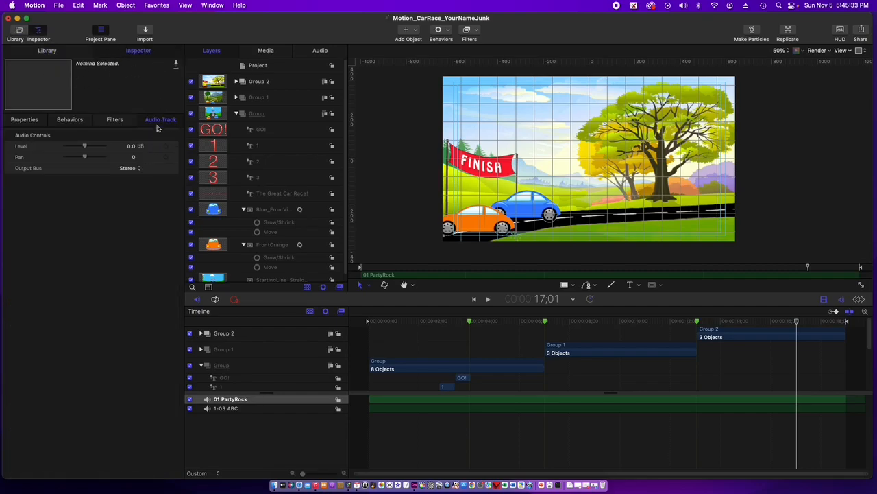
{"action": "left_click", "coordinate": [24, 119]}
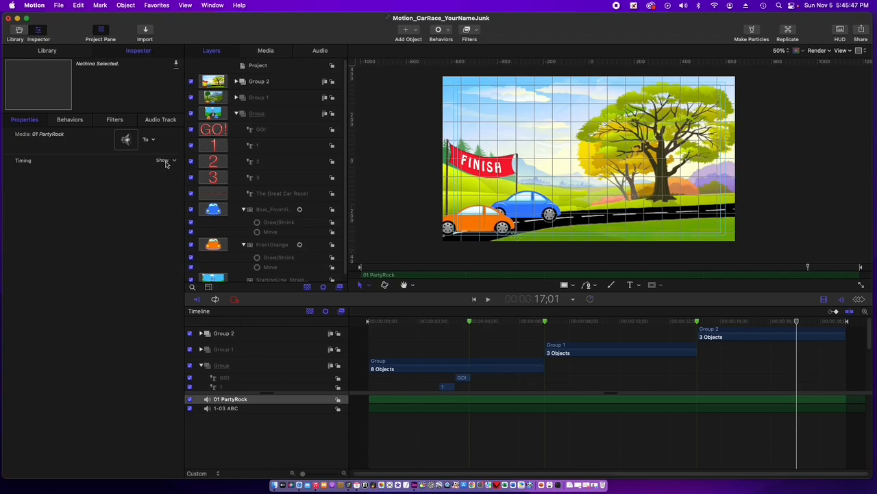
{"action": "left_click", "coordinate": [165, 161]}
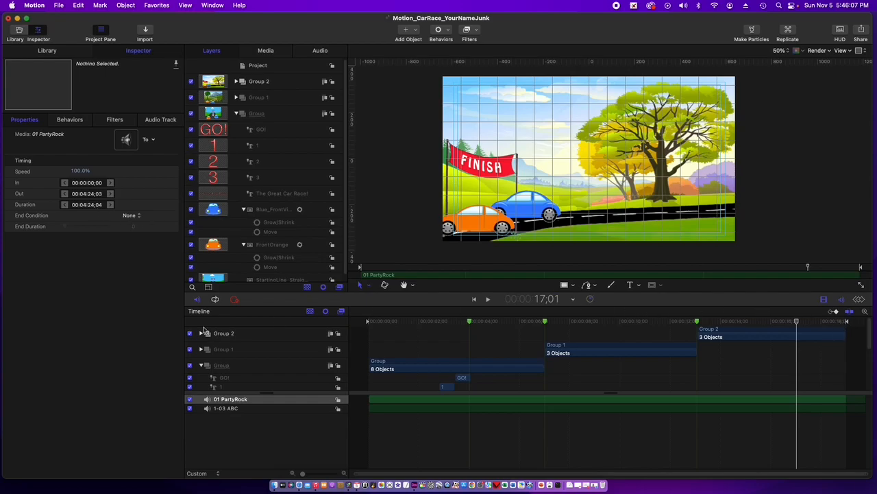
{"action": "left_click", "coordinate": [92, 205]}
{"action": "type", "text": "15;00"}
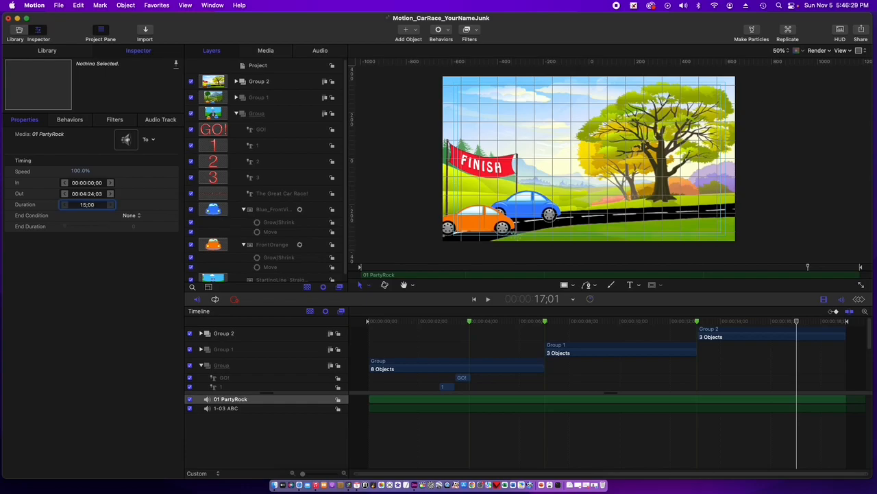
{"action": "key", "text": "Return"}
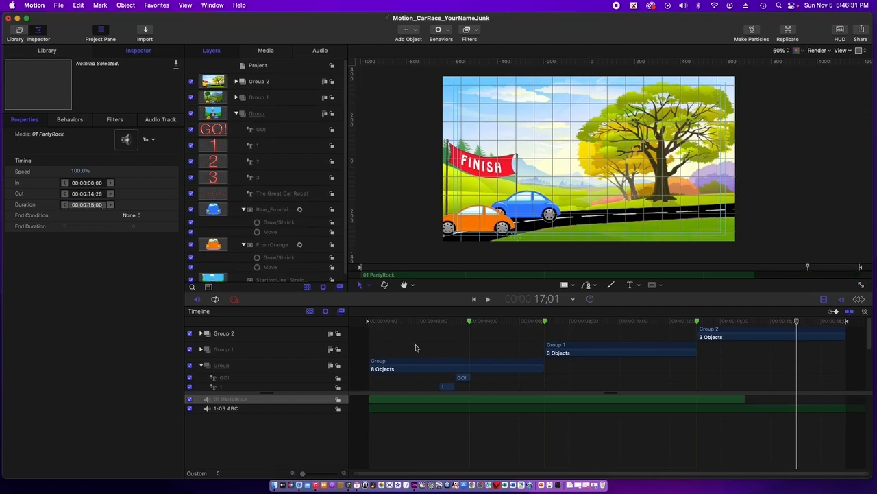
- Reposition the PartyRock clip to start at 0;00 and trim its end to about 8 seconds
{"action": "left_click_drag", "start_coordinate": [591, 402], "coordinate": [622, 405]}
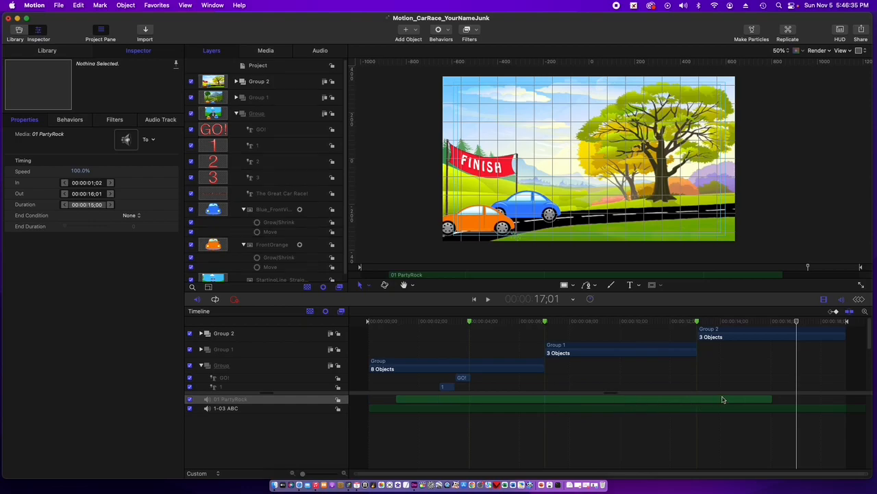
{"action": "left_click_drag", "start_coordinate": [770, 399], "coordinate": [817, 400]}
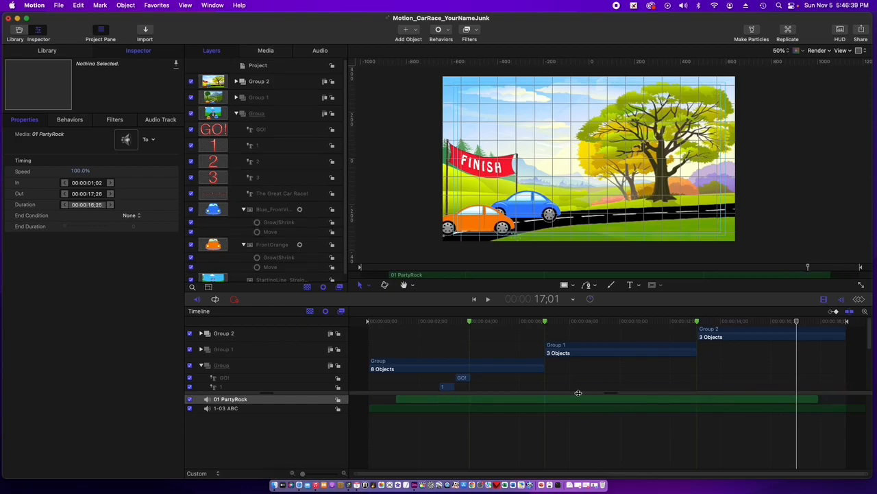
{"action": "mouse_move", "coordinate": [397, 399]}
{"action": "left_mouse_down"}
{"action": "mouse_move", "coordinate": [457, 400]}
{"action": "mouse_move", "coordinate": [384, 400]}
{"action": "mouse_move", "coordinate": [425, 405]}
{"action": "mouse_move", "coordinate": [402, 406]}
{"action": "left_mouse_up"}
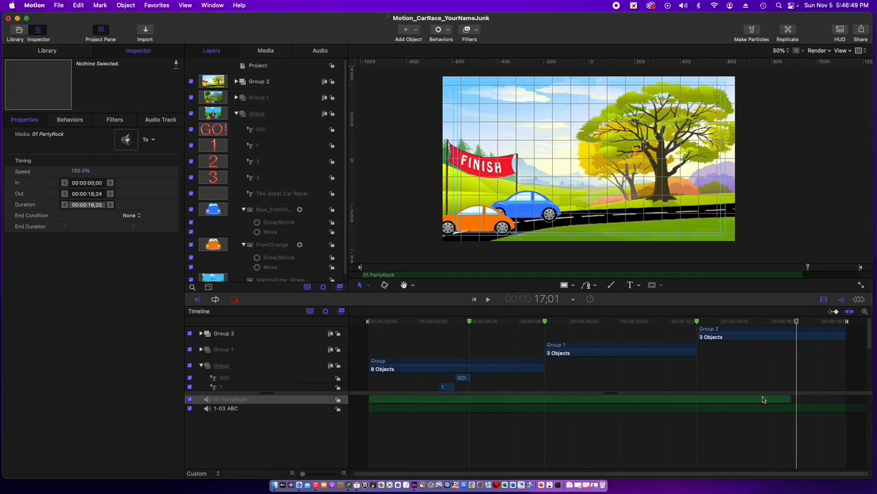
{"action": "left_click_drag", "start_coordinate": [791, 398], "coordinate": [566, 398]}
- Trim the 1-03 ABC clip to start at 9;00 and end at 18;25 using the playhead
{"action": "left_click", "coordinate": [378, 411]}
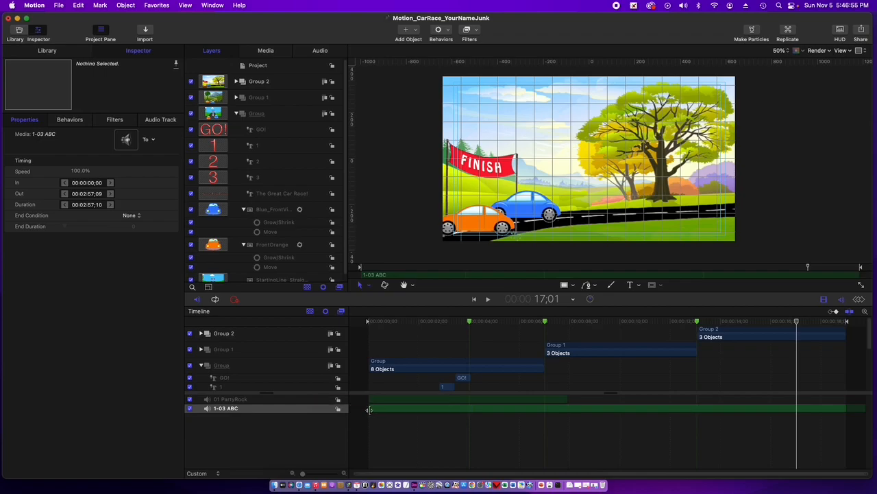
{"action": "left_click_drag", "start_coordinate": [369, 409], "coordinate": [339, 414]}
{"action": "left_click_drag", "start_coordinate": [589, 410], "coordinate": [573, 427]}
{"action": "mouse_move", "coordinate": [455, 409]}
{"action": "left_mouse_down"}
{"action": "mouse_move", "coordinate": [474, 413]}
{"action": "mouse_move", "coordinate": [462, 414]}
{"action": "left_mouse_up"}
{"action": "left_click", "coordinate": [595, 322]}
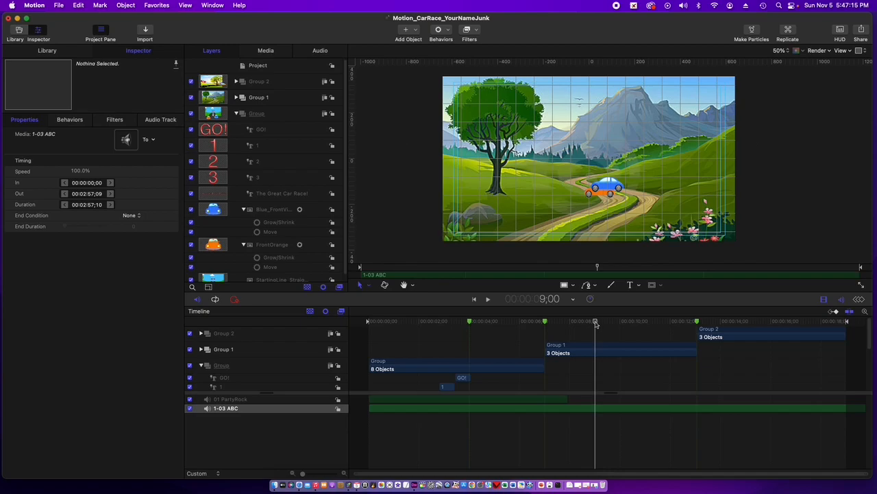
{"action": "key", "text": "i"}
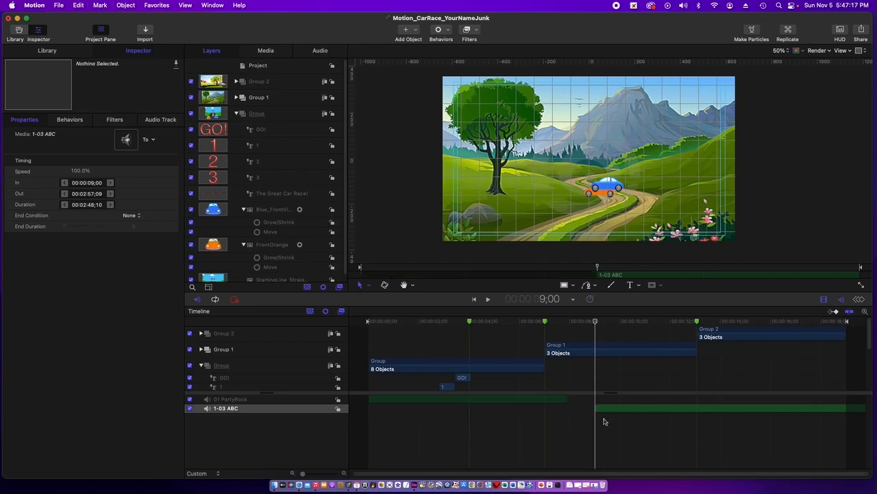
{"action": "left_click", "coordinate": [847, 323]}
{"action": "left_click", "coordinate": [843, 322]}
{"action": "key", "text": "o"}
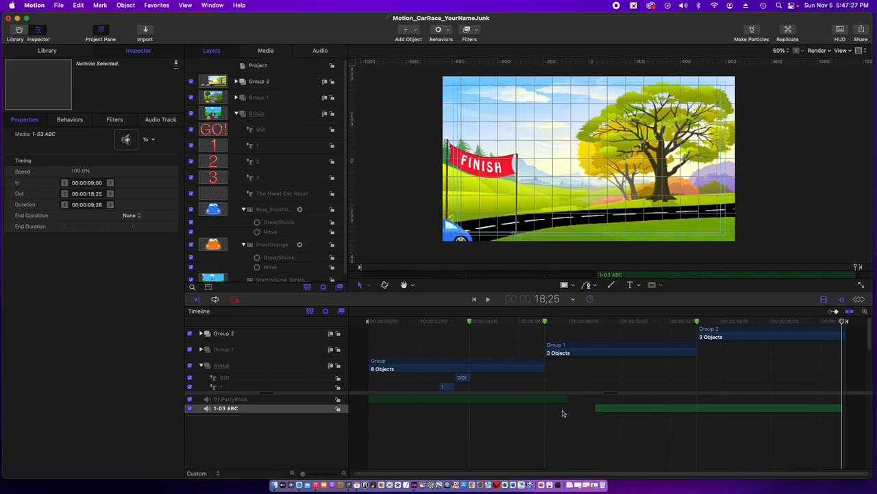
- Play the animation from the start and again from just before Group 1 to check how both songs sound
{"action": "left_click_drag", "start_coordinate": [843, 322], "coordinate": [364, 376]}
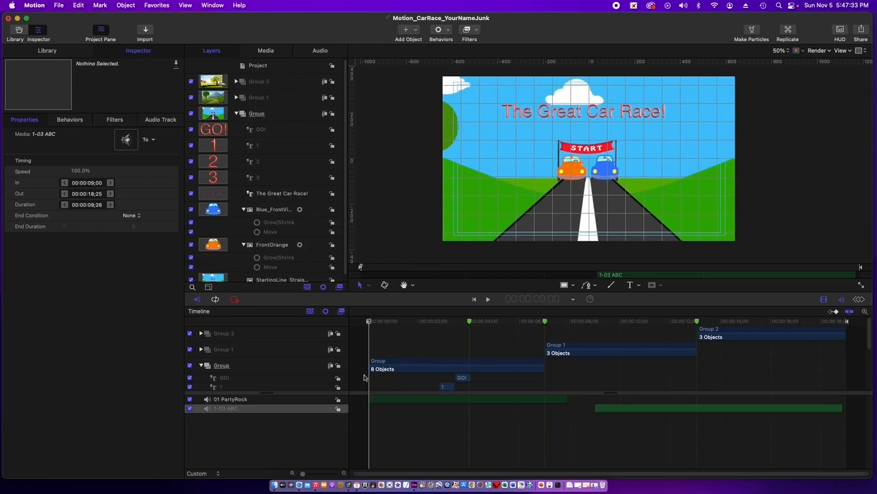
{"action": "key", "text": "space"}
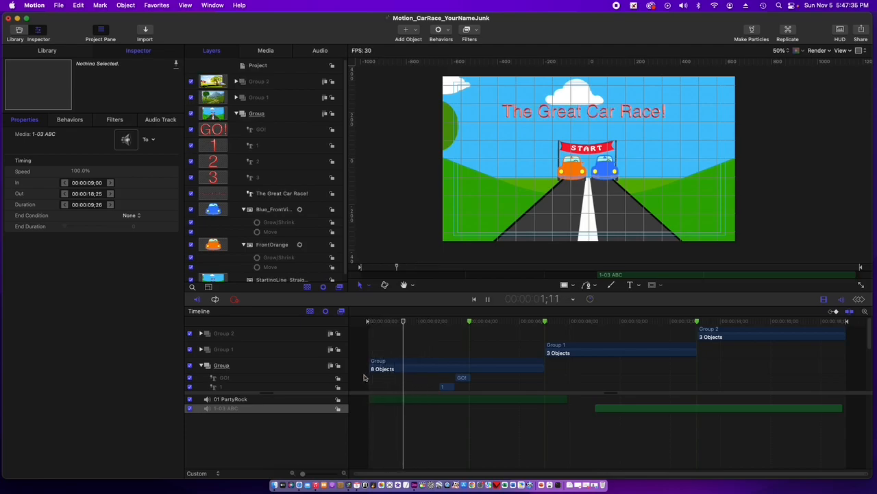
{"action": "key", "text": "space"}
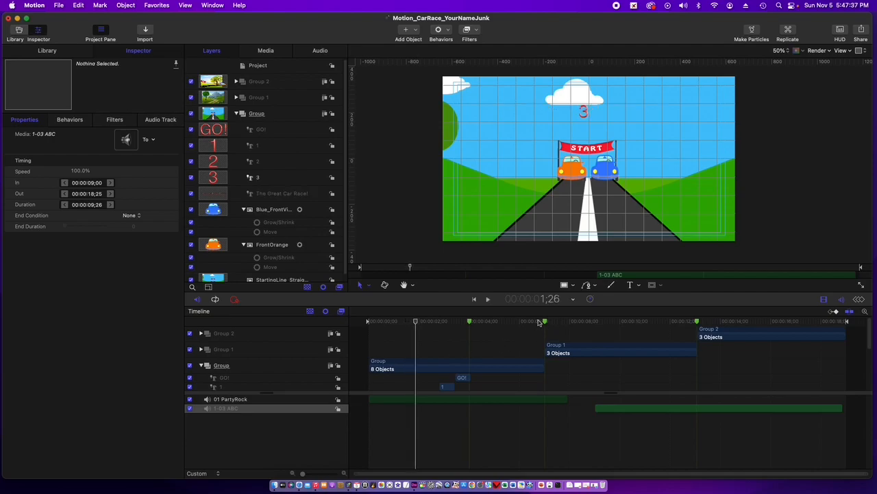
{"action": "left_click", "coordinate": [539, 321]}
{"action": "key", "text": "space"}
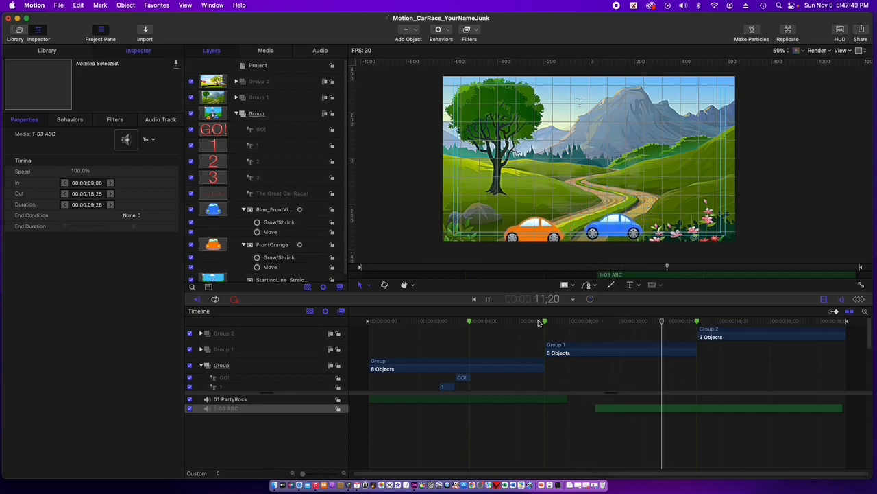
{"action": "key", "text": "space"}
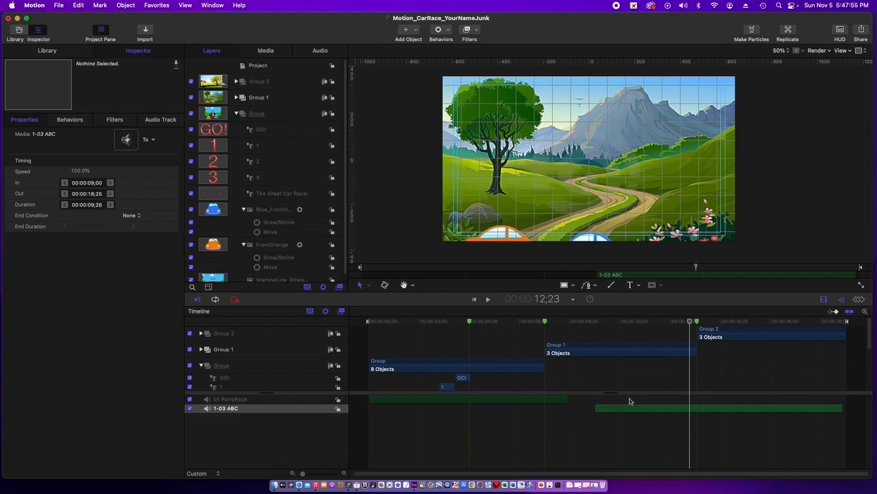
- Apply the Audio Fade In/Fade Out behavior to the 1-03 ABC clip
{"action": "left_click", "coordinate": [448, 32]}
{"action": "mouse_move", "coordinate": [450, 47]}
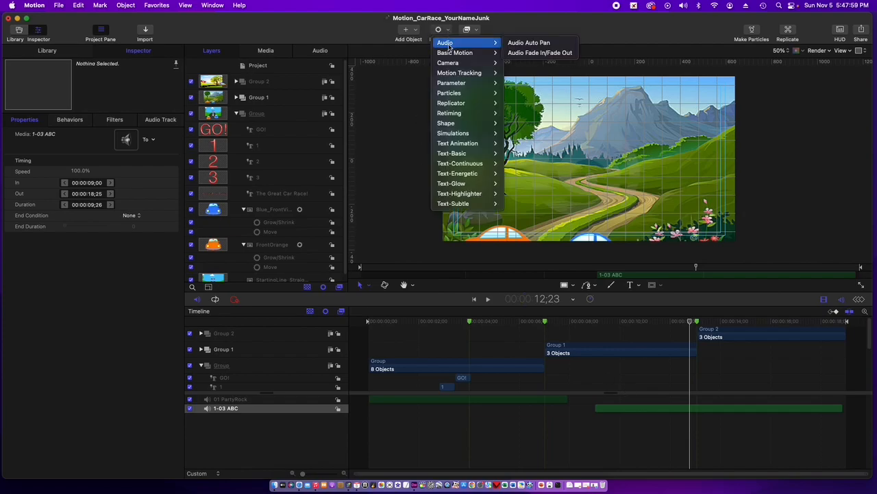
{"action": "left_click", "coordinate": [520, 55]}
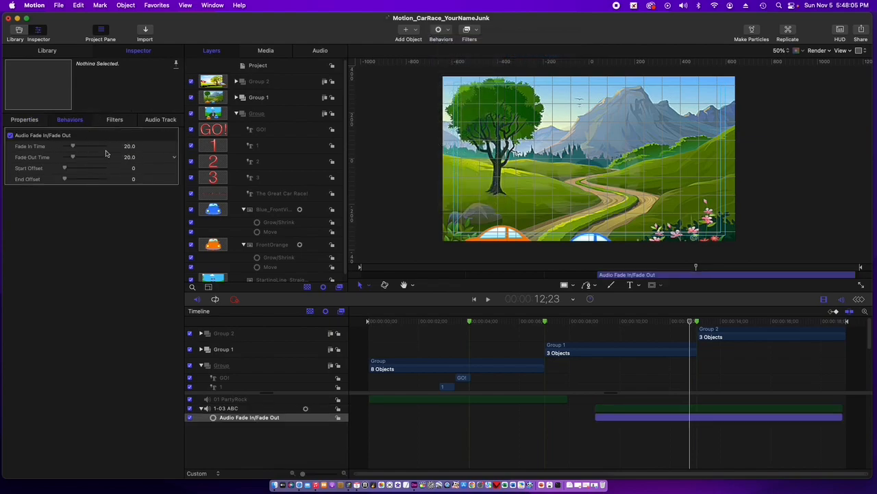
- Show the HUD and set the ABC clip's fade-out to 47 frames and its fade-in to 42 frames
{"action": "left_click", "coordinate": [23, 122]}
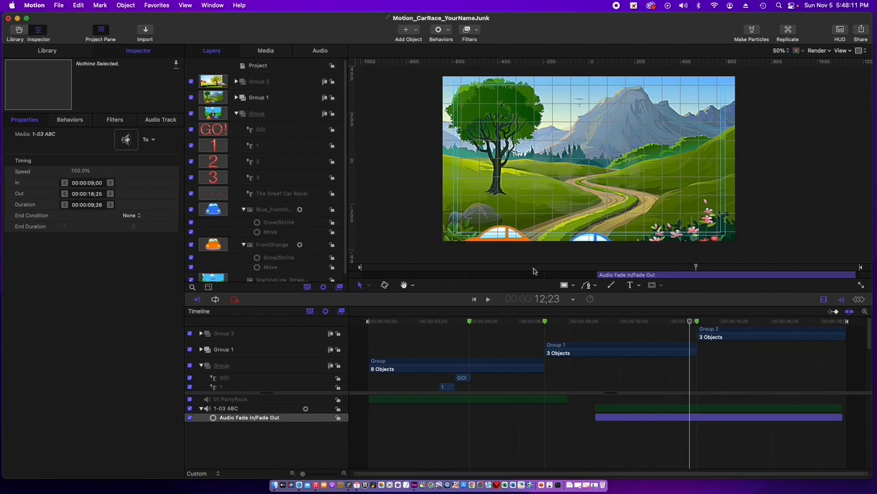
{"action": "left_click", "coordinate": [185, 6]}
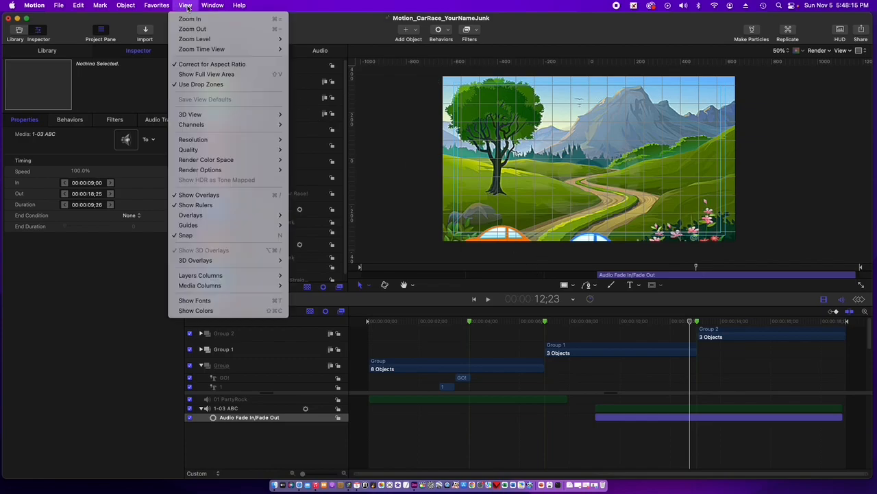
{"action": "mouse_move", "coordinate": [211, 6]}
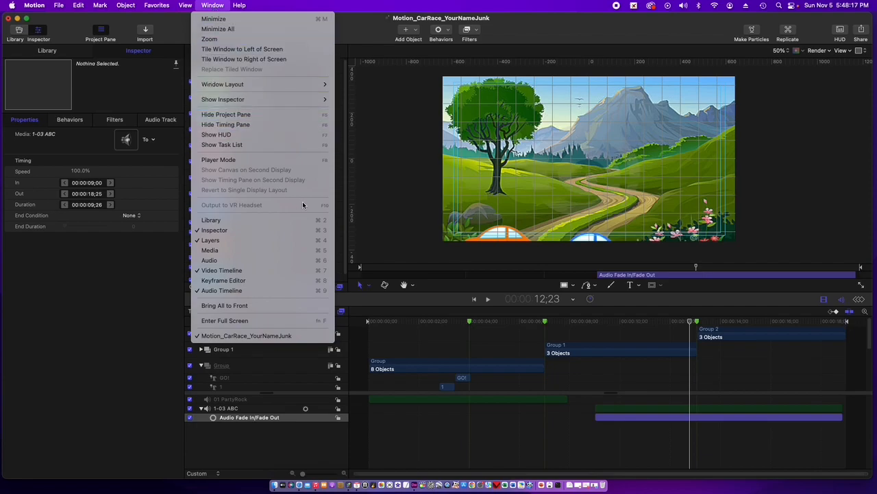
{"action": "left_click", "coordinate": [306, 136]}
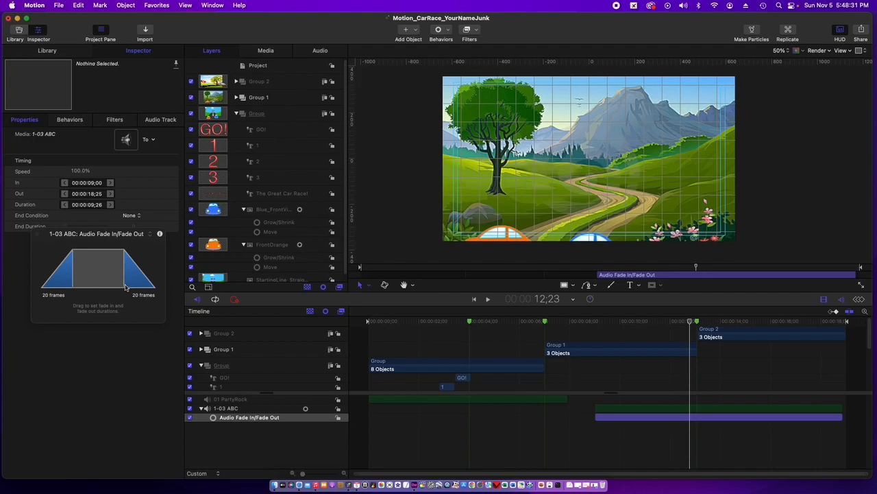
{"action": "left_click_drag", "start_coordinate": [124, 288], "coordinate": [95, 287]}
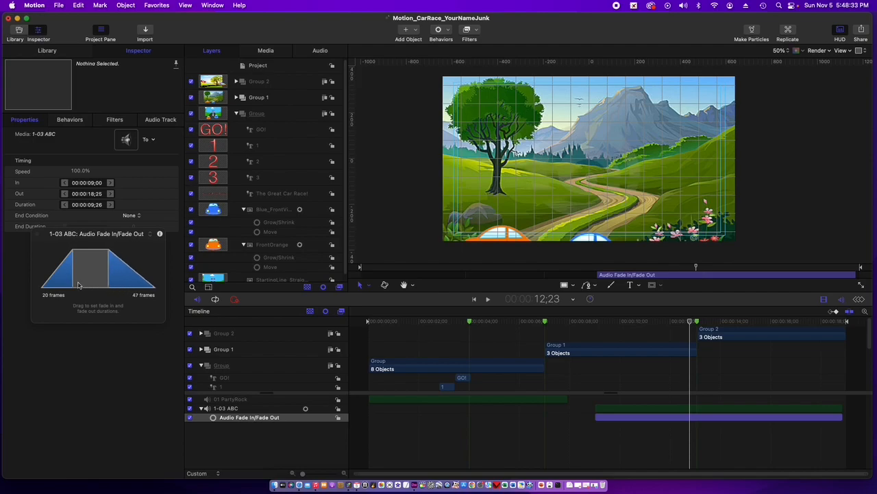
{"action": "left_click_drag", "start_coordinate": [73, 285], "coordinate": [106, 288]}
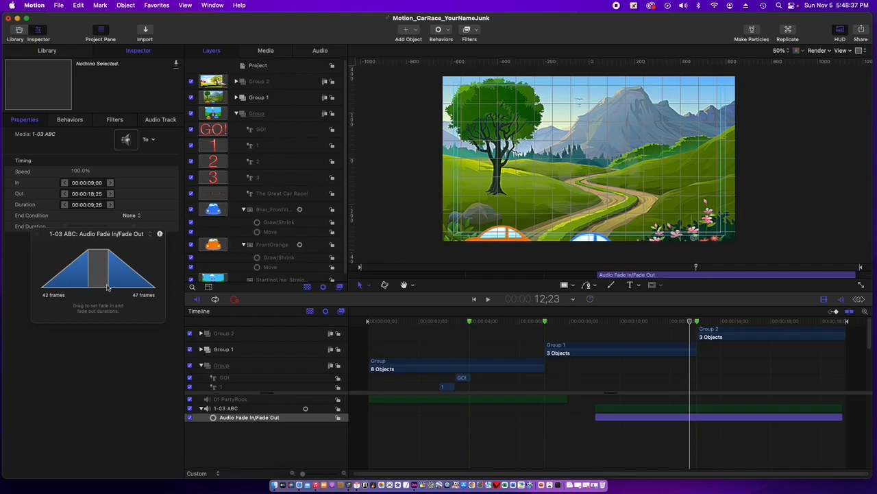
- Play the animation from 8;03, just before the 1-03 ABC clip, through to the end to check its fades
{"action": "left_click_drag", "start_coordinate": [690, 324], "coordinate": [573, 334]}
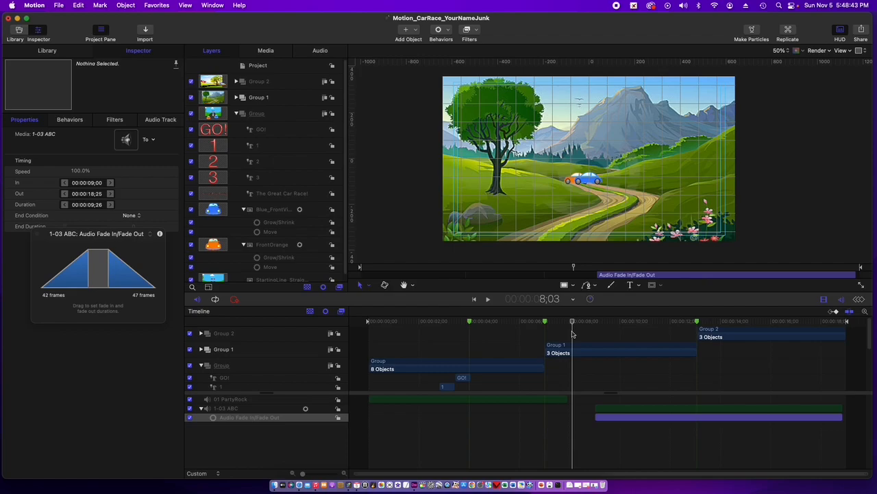
{"action": "key", "text": "space"}
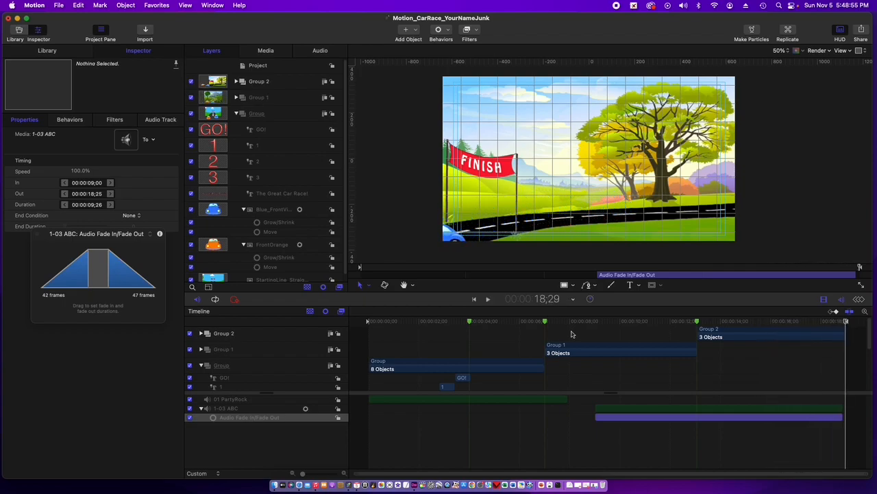
- Apply the Audio Fade In/Fade Out behavior to the 01 PartyRock clip, with a 37-frame fade-in and a 41-frame fade-out
{"action": "left_click", "coordinate": [427, 403]}
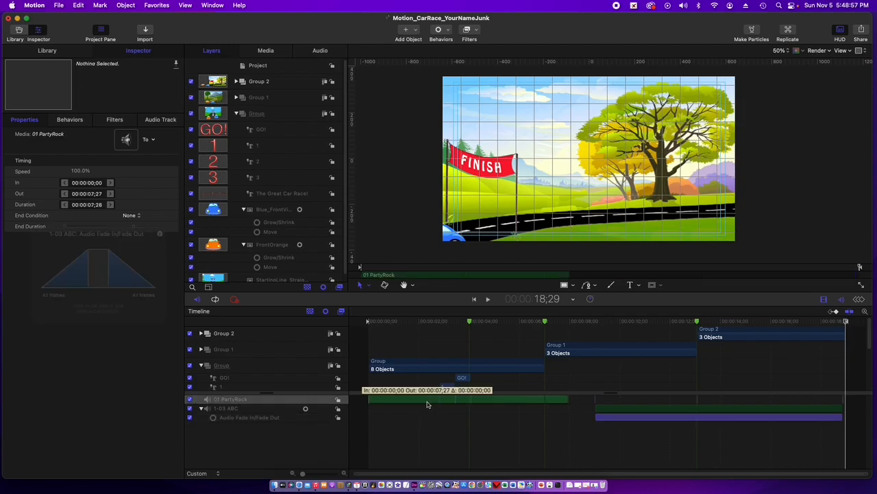
{"action": "left_click", "coordinate": [448, 30]}
{"action": "mouse_move", "coordinate": [451, 43]}
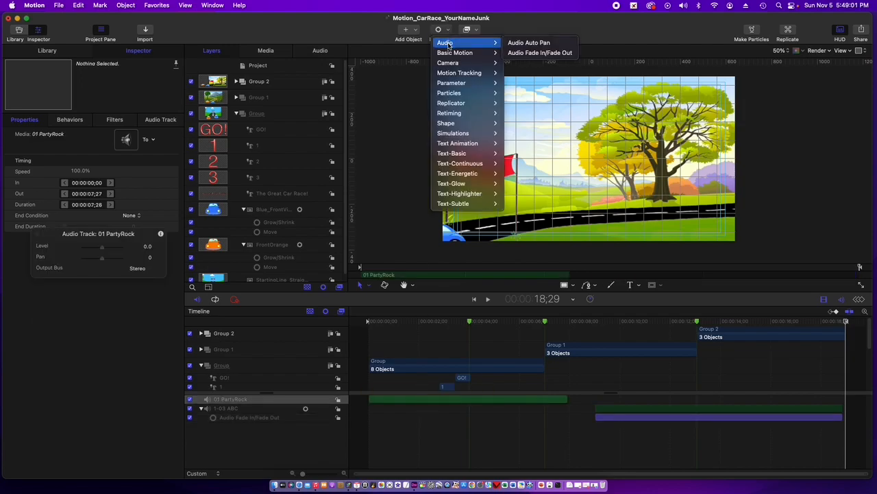
{"action": "left_click", "coordinate": [529, 53]}
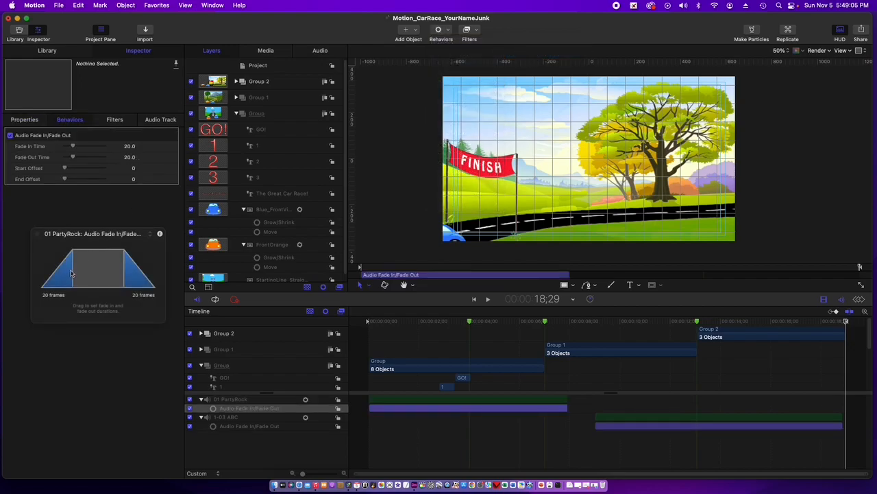
{"action": "left_click_drag", "start_coordinate": [74, 274], "coordinate": [91, 276]}
- Play the animation from the start until the 1-03 ABC clip has begun, to check the fades between both songs
{"action": "left_click_drag", "start_coordinate": [471, 323], "coordinate": [359, 334]}
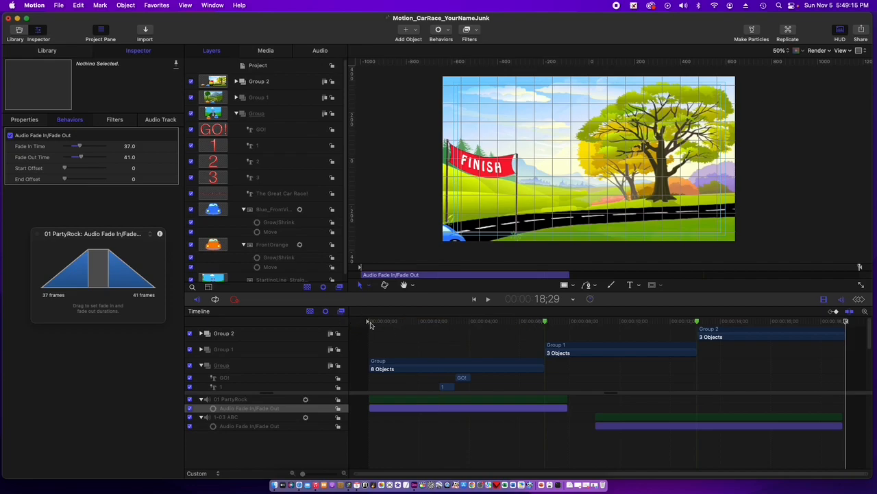
{"action": "left_click", "coordinate": [370, 322]}
{"action": "key", "text": "space"}
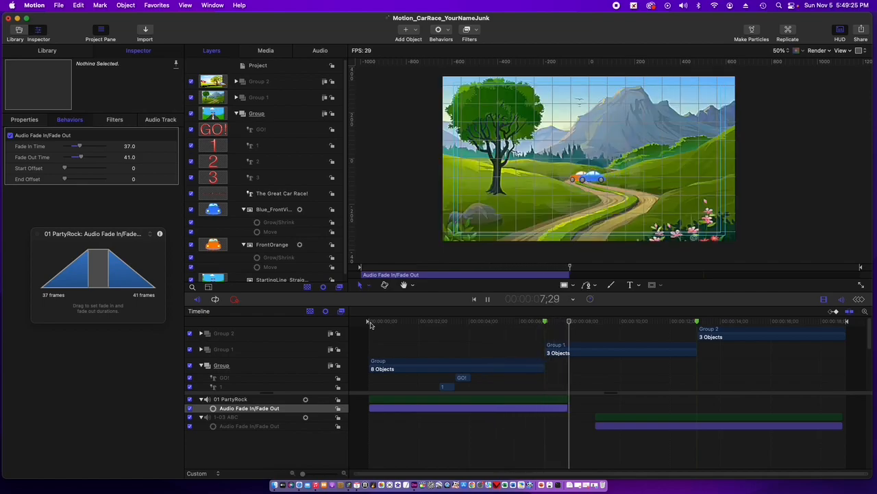
{"action": "key", "text": "space"}
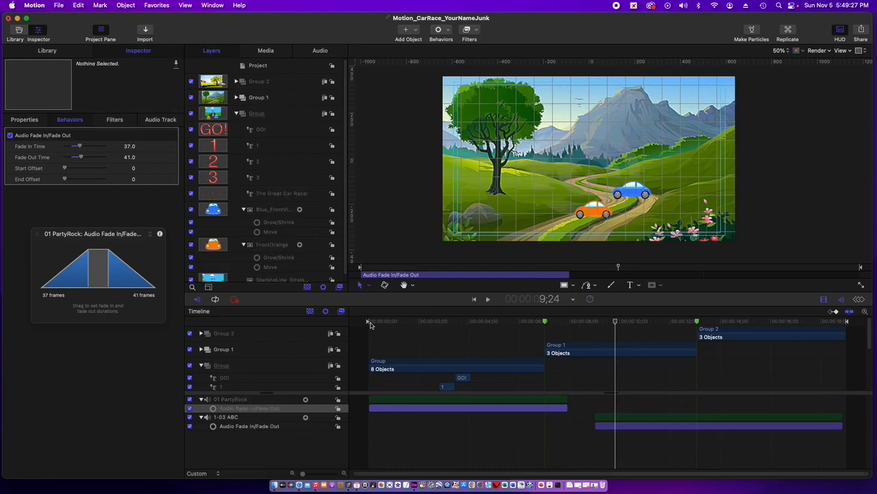